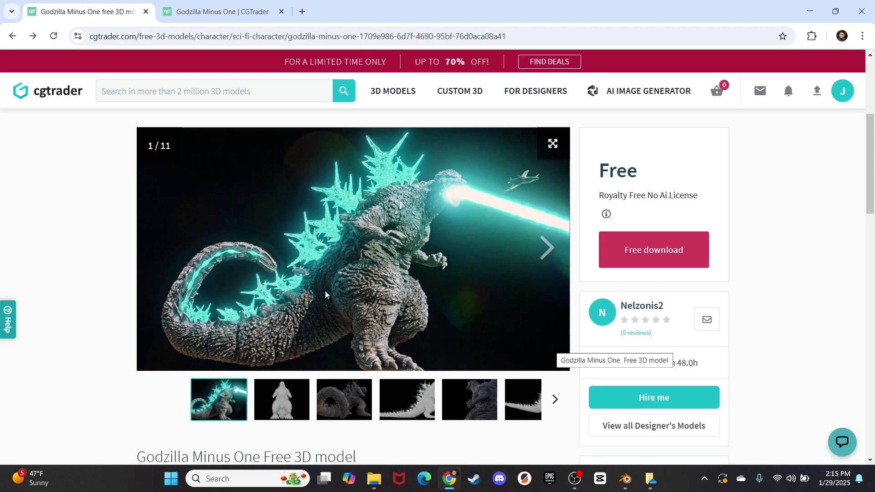
- Browse the Godzilla preview gallery's front, side-profile, fifth and sixth images
scroll(325, 294, up, 3)
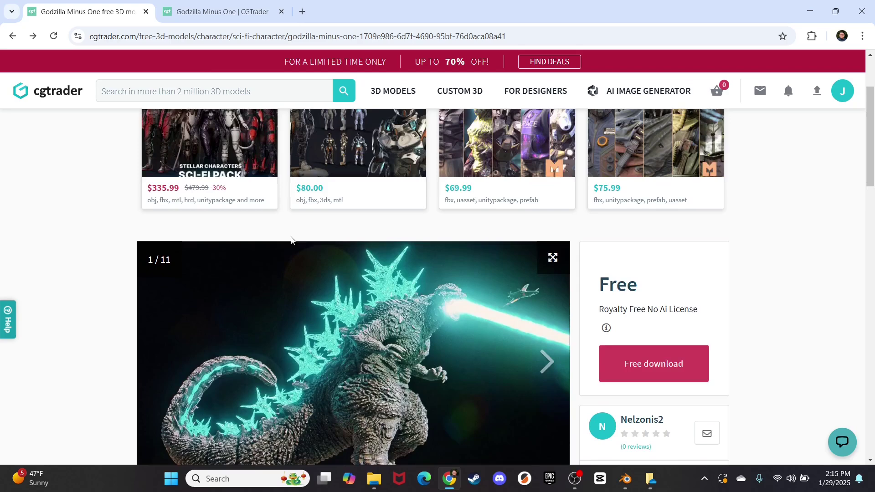
scroll(291, 240, up, 2)
scroll(65, 186, down, 2)
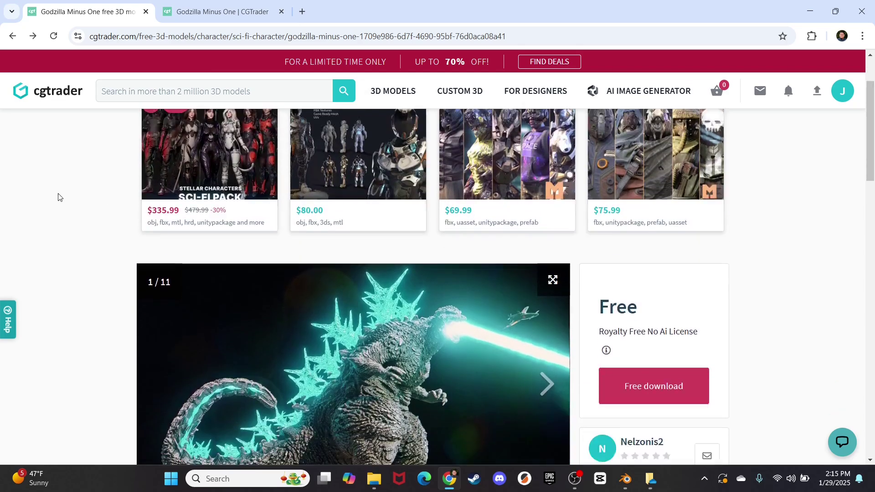
scroll(61, 200, down, 4)
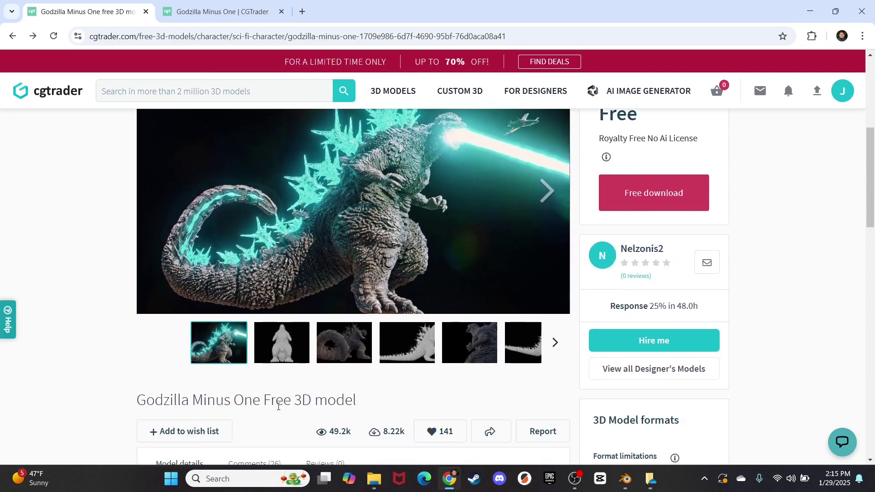
scroll(341, 344, up, 1)
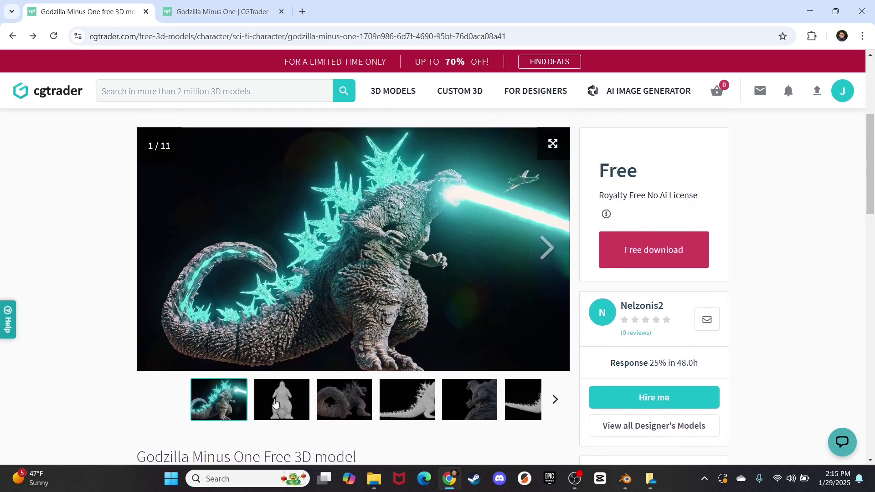
click(280, 404)
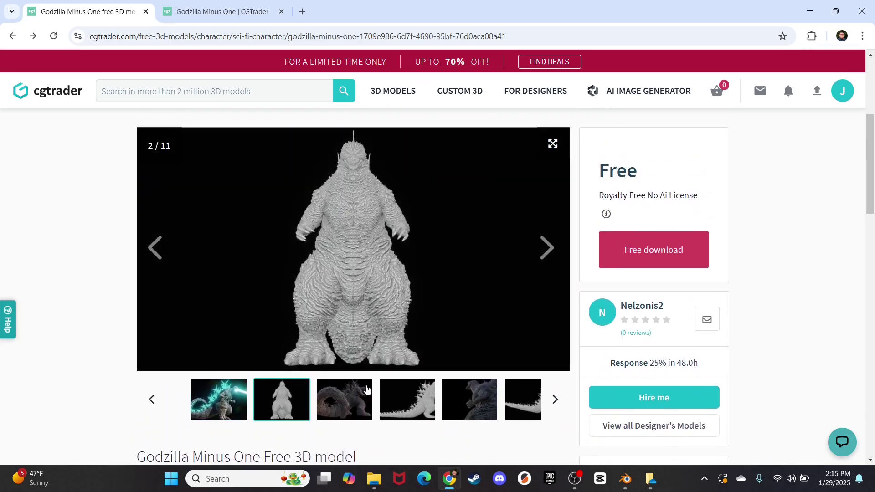
click(410, 407)
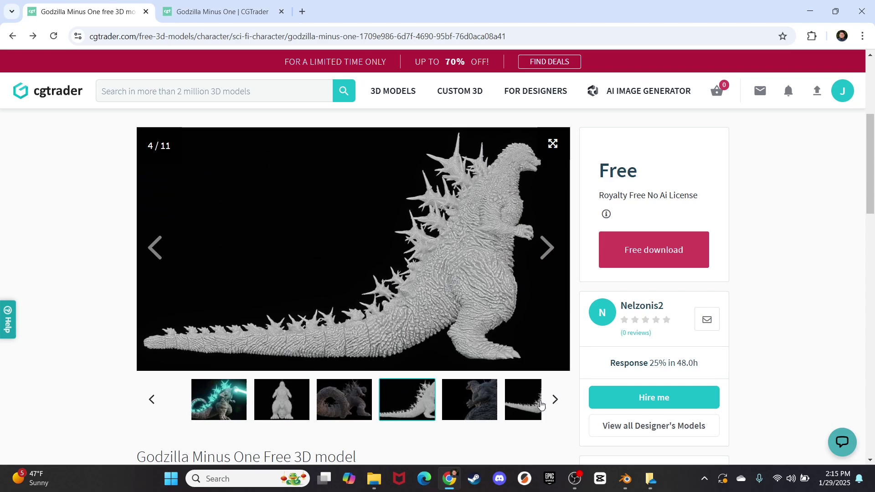
click(486, 404)
click(528, 406)
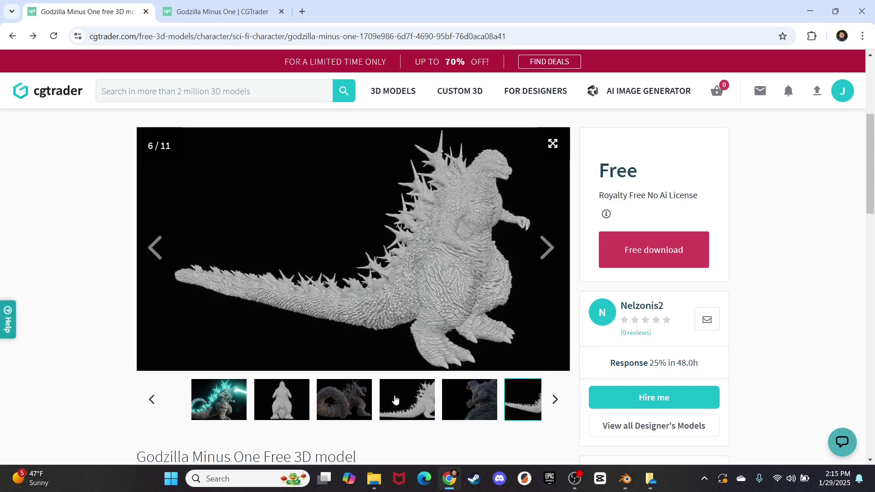
click(413, 404)
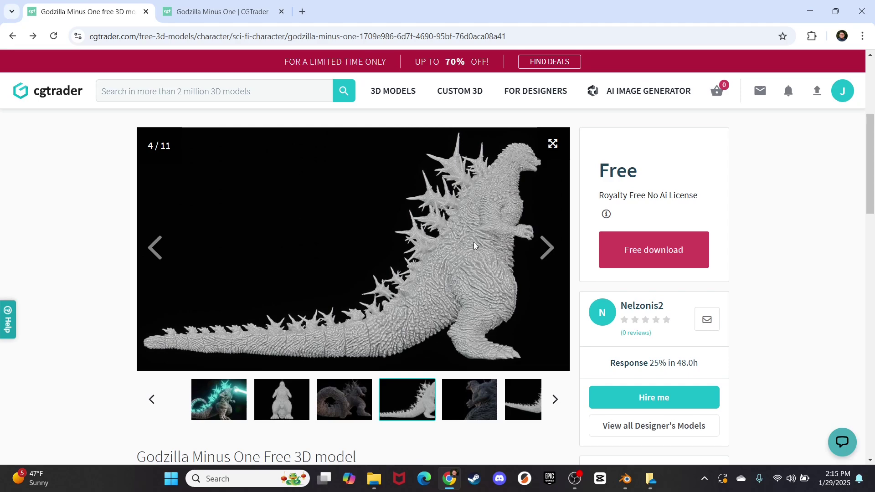
- Return to the front-view preview, image 2 of 11
scroll(392, 361, down, 2)
scroll(299, 363, up, 1)
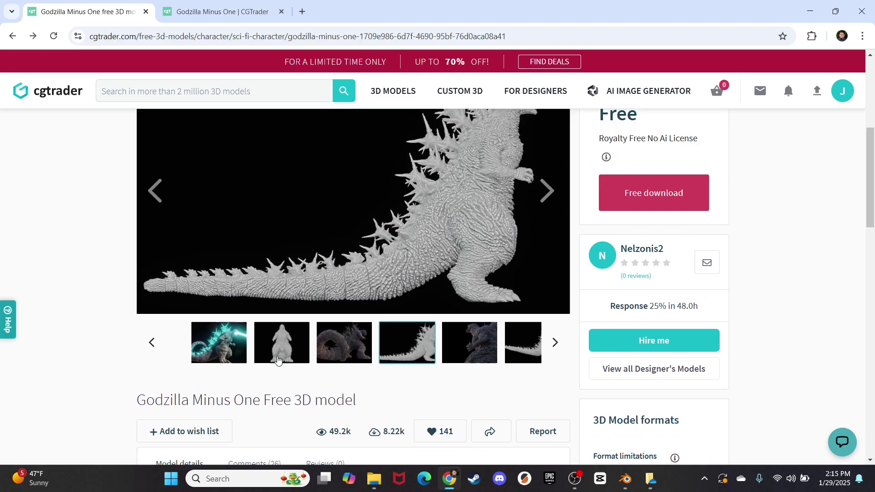
click(273, 352)
scroll(406, 371, up, 1)
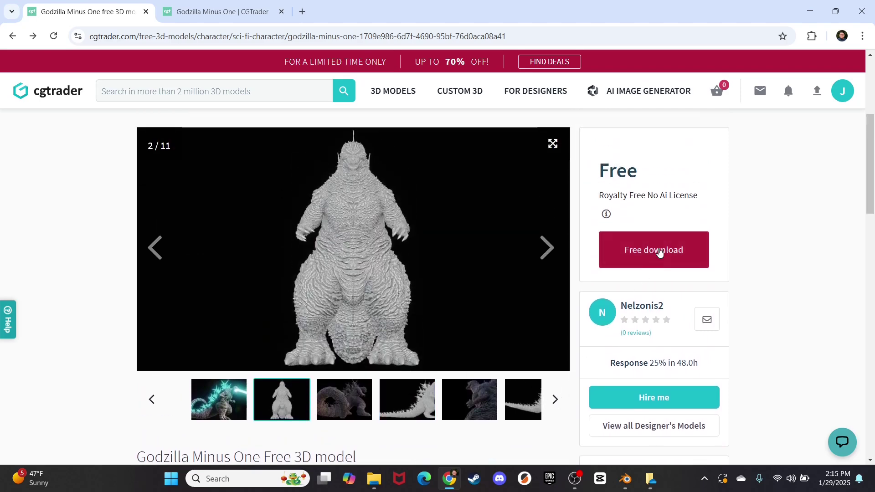
- Download the 553 MB N_Godzilla-1.0_v1(2).blend file from CGTrader's free download page
click(643, 269)
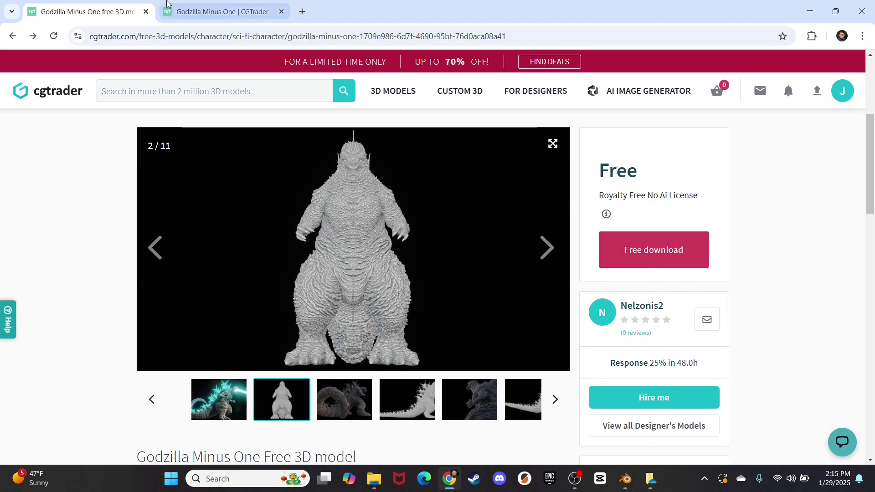
scroll(341, 226, down, 7)
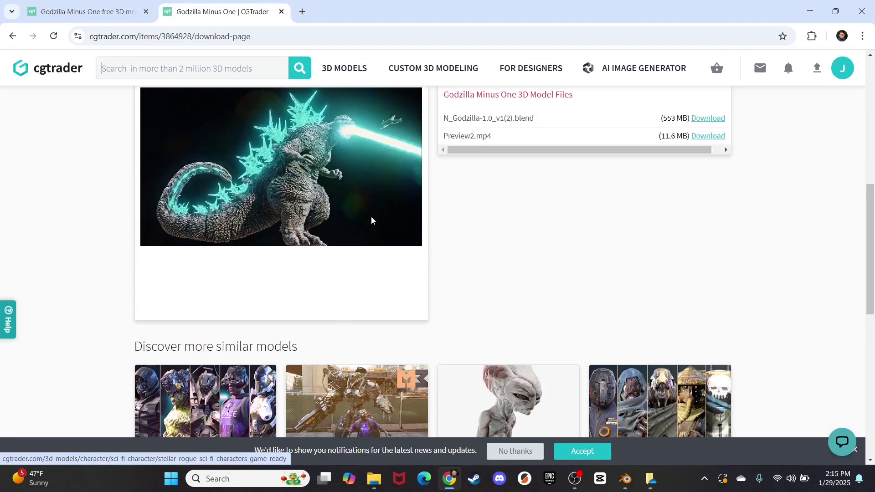
scroll(549, 221, up, 1)
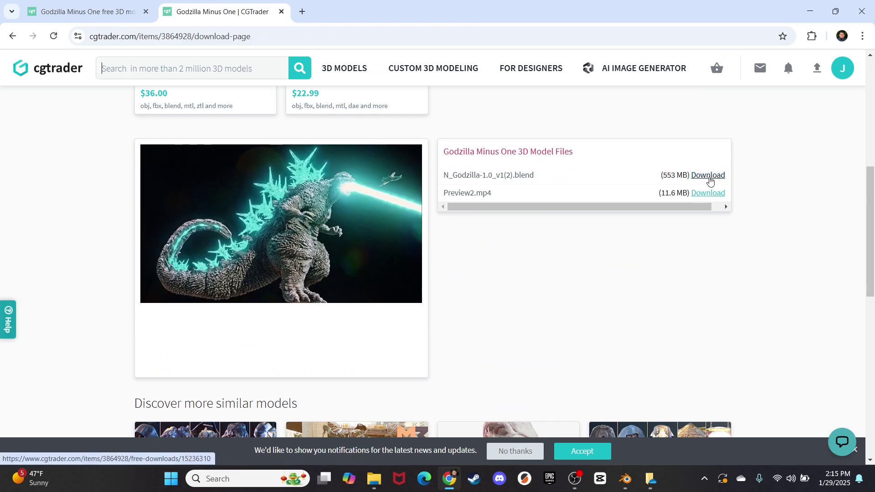
click(708, 176)
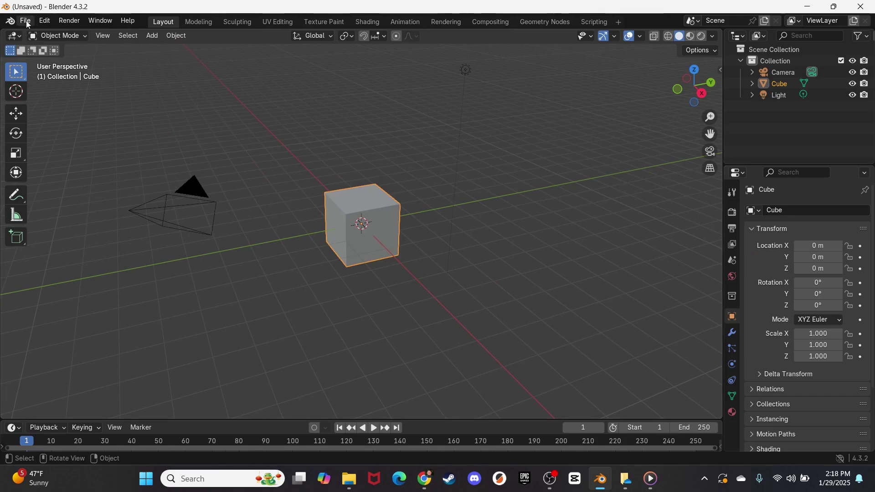
- Open the newest Godzilla .blend file from Downloads in Blender
click(26, 21)
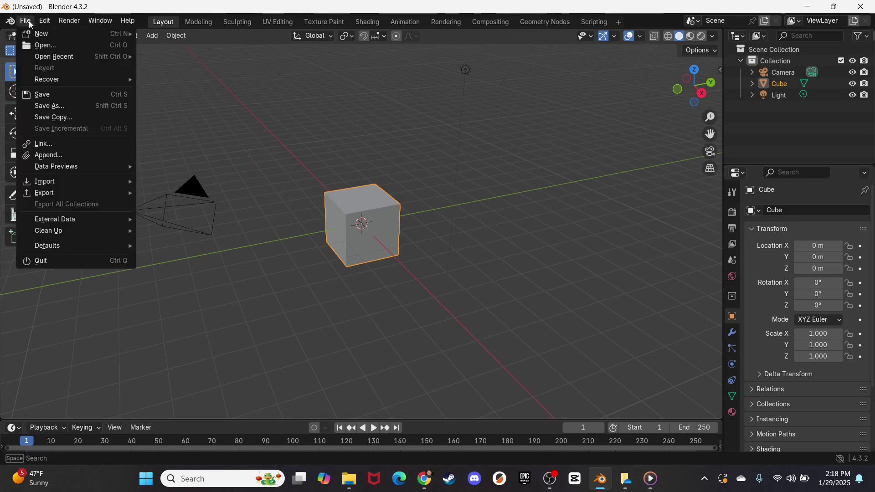
click(54, 44)
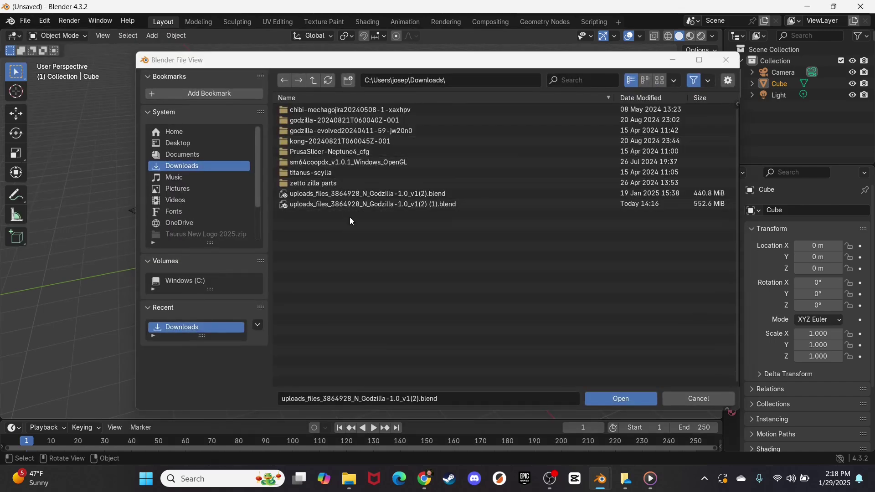
click(396, 203)
click(630, 401)
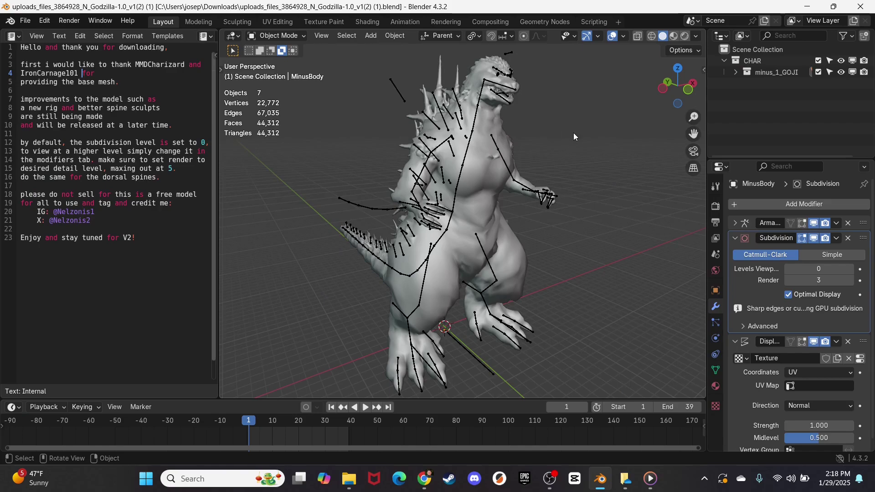
- In the Modeling workspace, orbit and zoom around the MinusBody mesh in Edit Mode
mouse_move(590, 110)
middle_down()
mouse_move(554, 133)
mouse_move(447, 119)
mouse_move(571, 100)
mouse_move(628, 116)
mouse_move(638, 148)
mouse_move(589, 135)
mouse_move(591, 107)
middle_up()
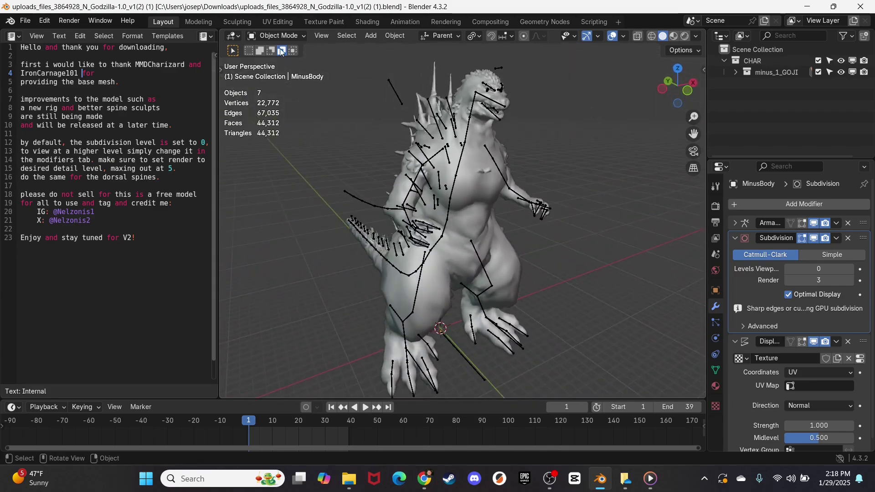
click(202, 22)
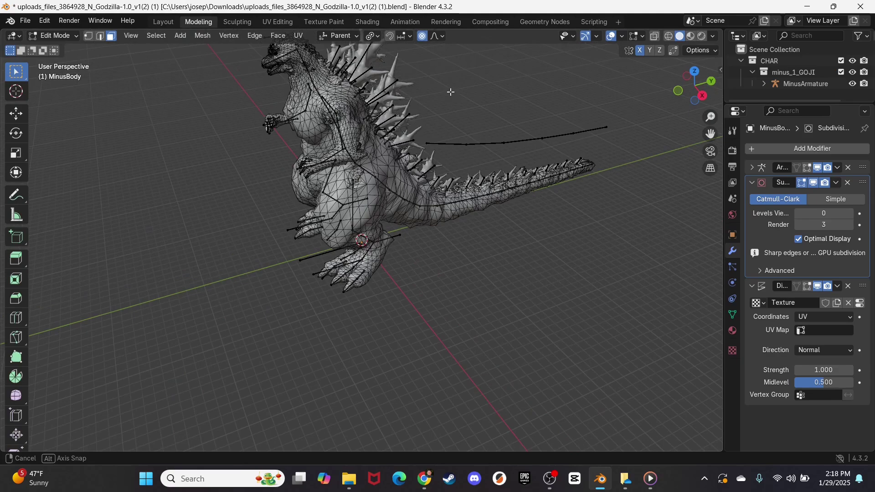
middle_drag(449, 77, 468, 158)
scroll(357, 261, up, 2)
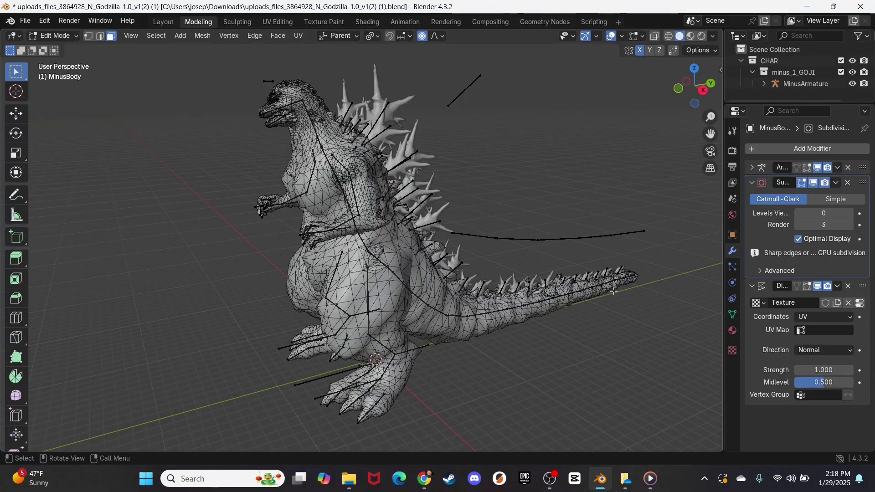
middle_drag(461, 319, 490, 356)
scroll(502, 360, down, 2)
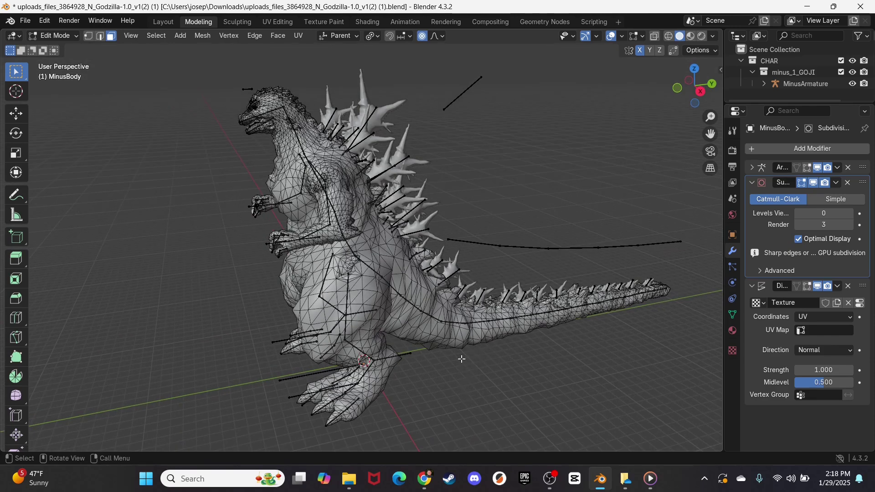
middle_drag(487, 360, 508, 351)
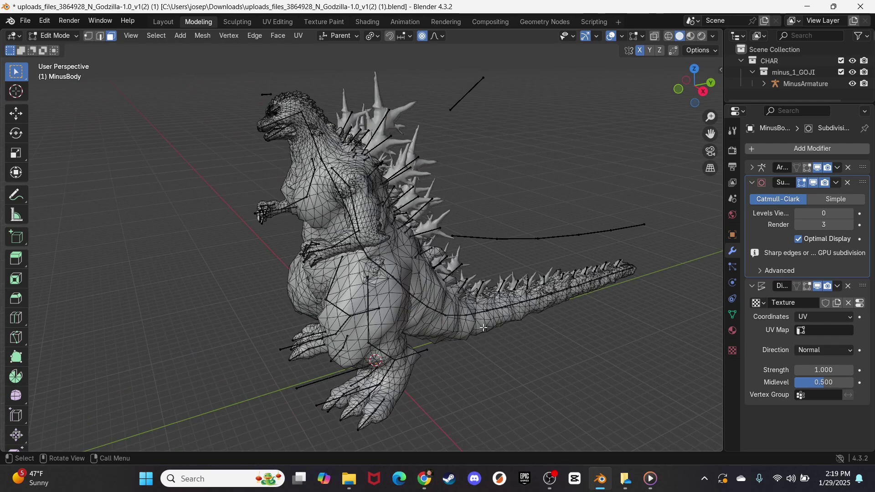
- Return to Object Mode and select the MinusArmature rig
click(56, 35)
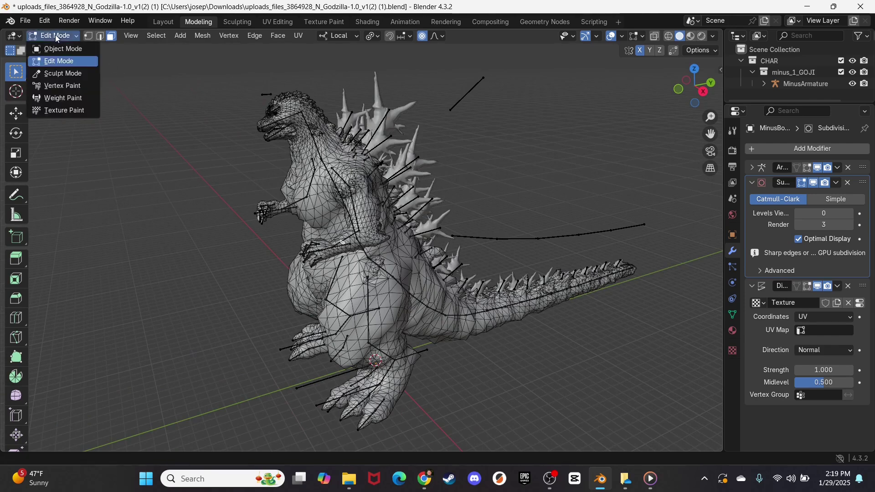
click(58, 51)
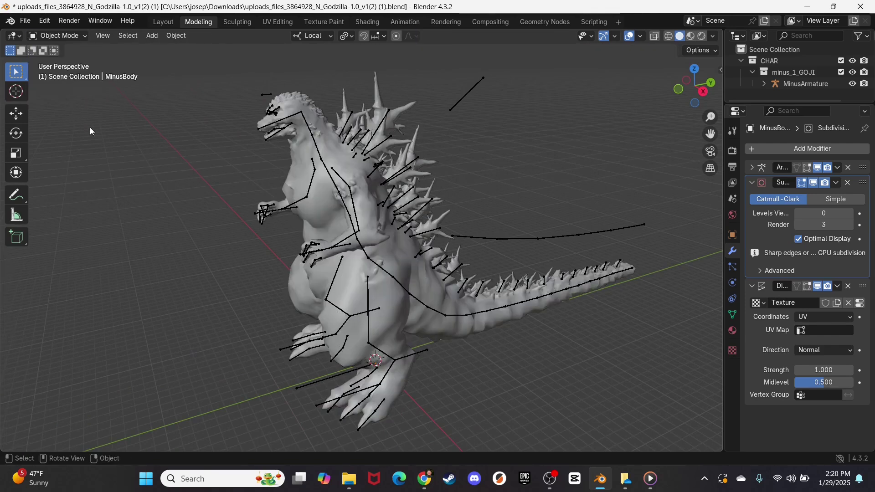
click(305, 117)
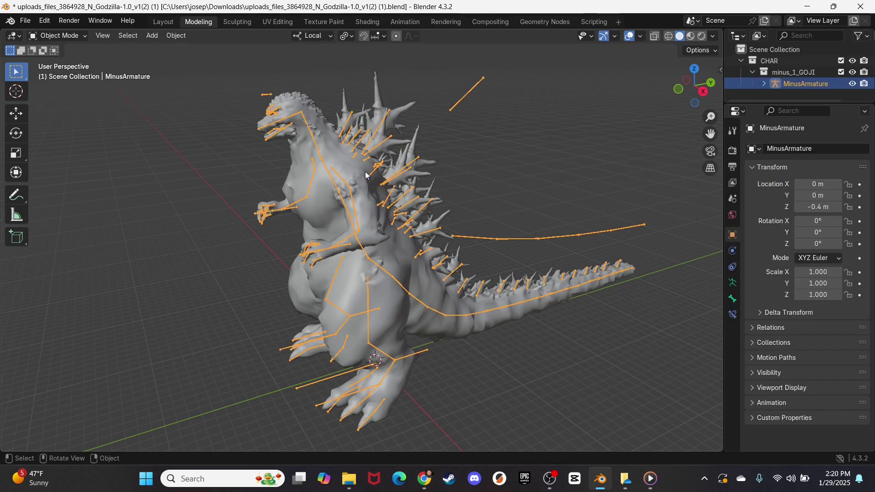
- Set the transform orientation to Local
click(314, 40)
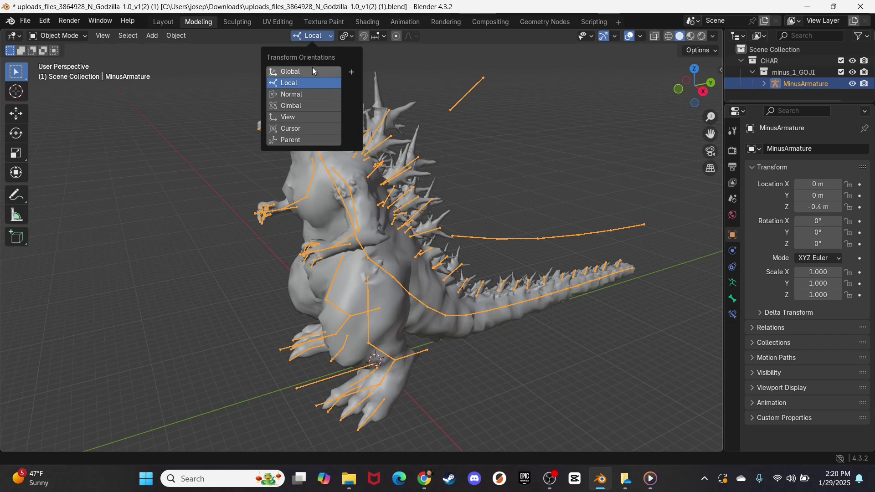
click(312, 70)
click(322, 38)
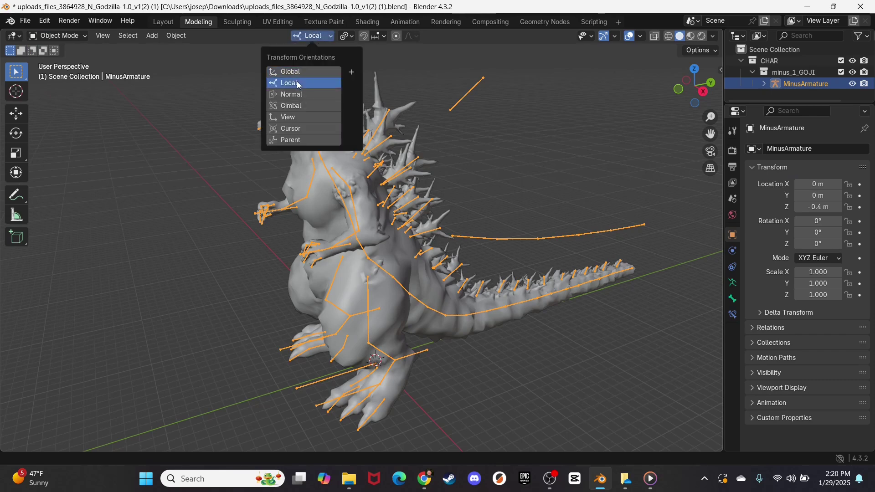
click(302, 82)
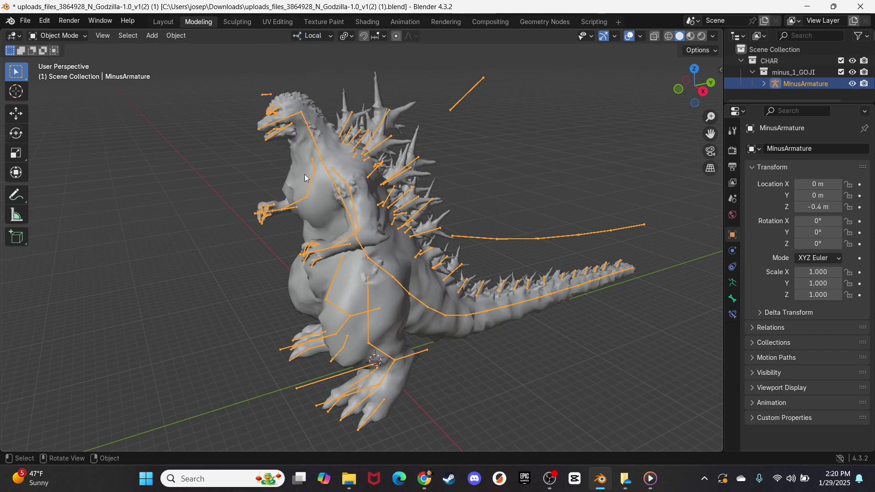
click(68, 36)
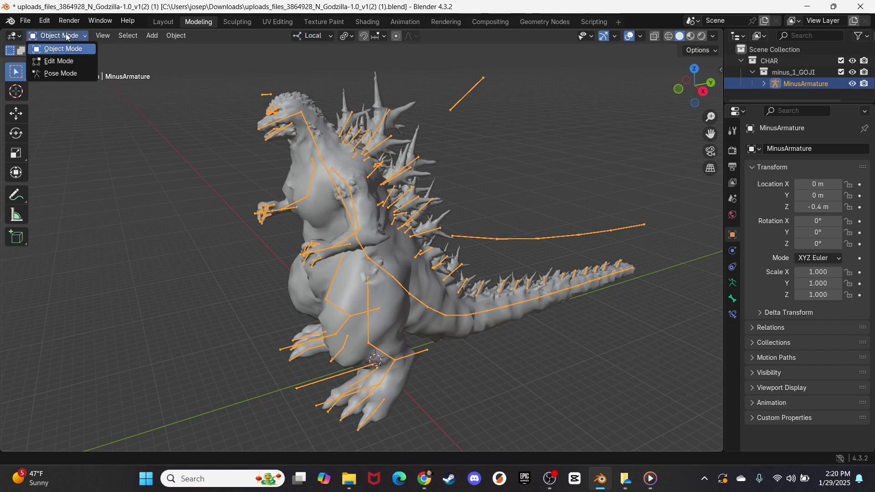
- Switch MinusArmature to Pose Mode and inspect the leg.R, shoulder.L, neck2 and ankle.L bones
click(73, 76)
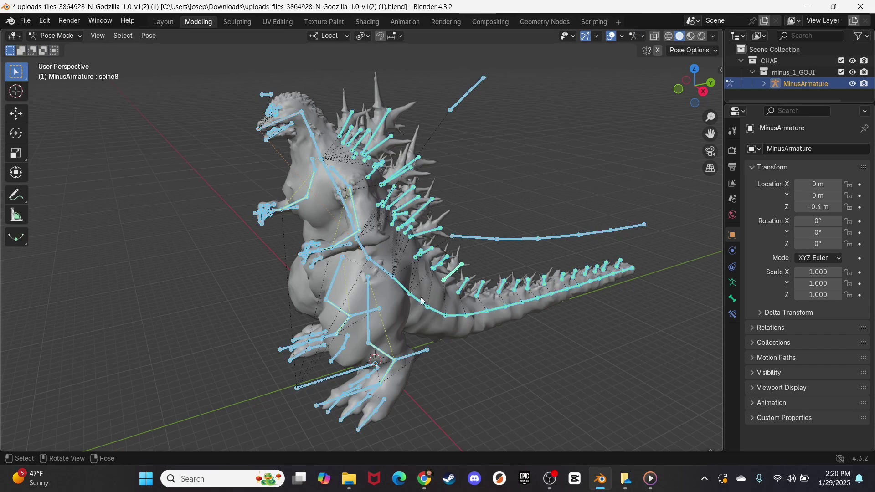
click(345, 261)
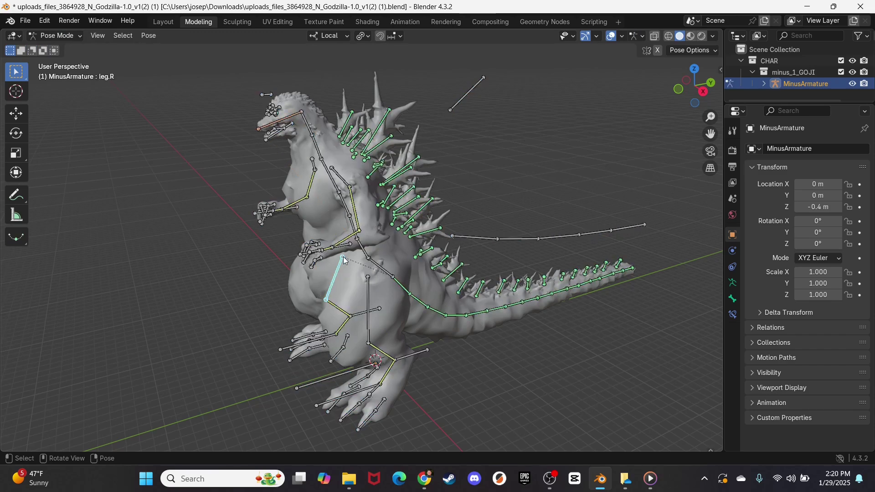
click(352, 191)
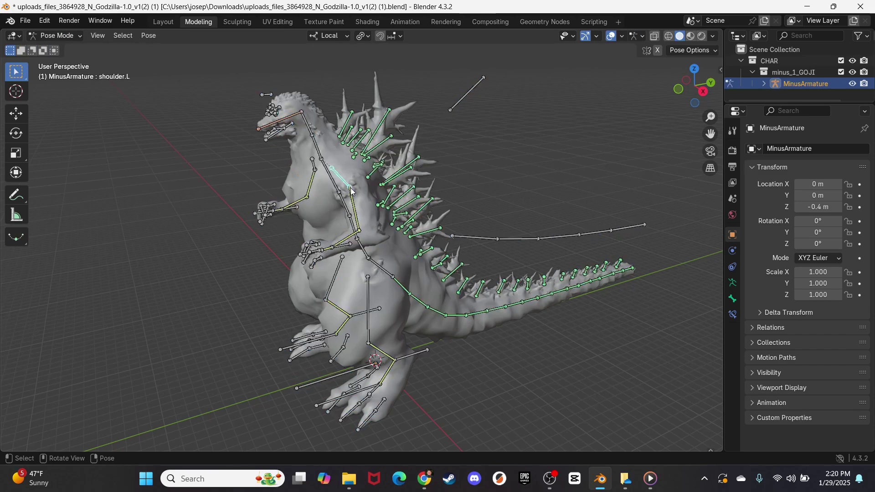
click(304, 116)
scroll(420, 205, up, 2)
click(382, 373)
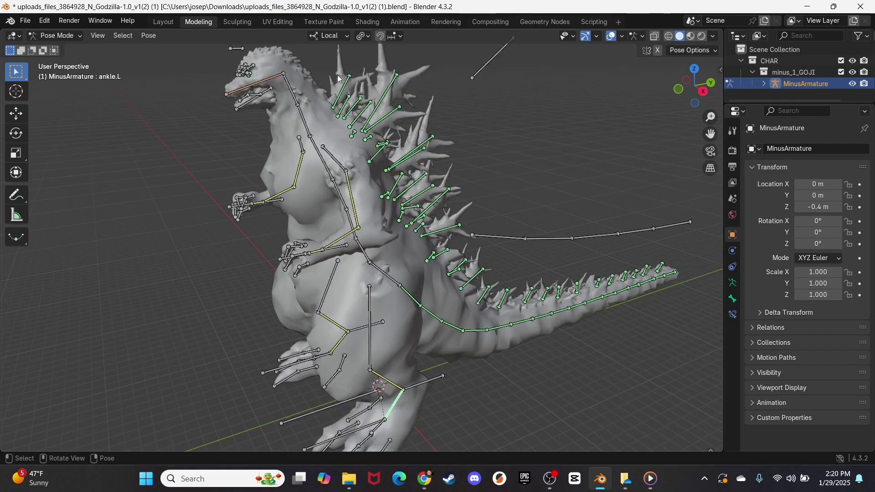
scroll(192, 70, down, 3)
- Frame Godzilla's head and select the head bone
middle_drag(196, 71, 339, 86)
right_click(337, 84)
middle_drag(512, 91, 296, 110)
scroll(338, 132, up, 4)
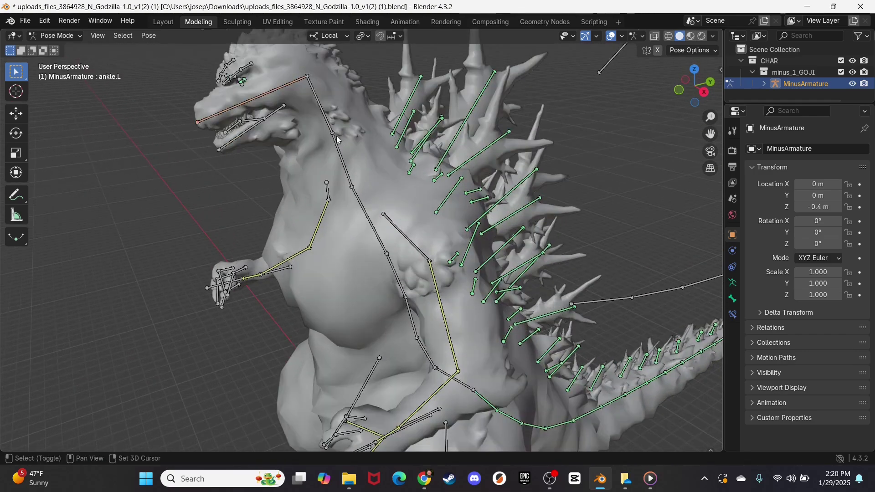
shift+middle_drag(336, 136, 305, 219)
click(354, 226)
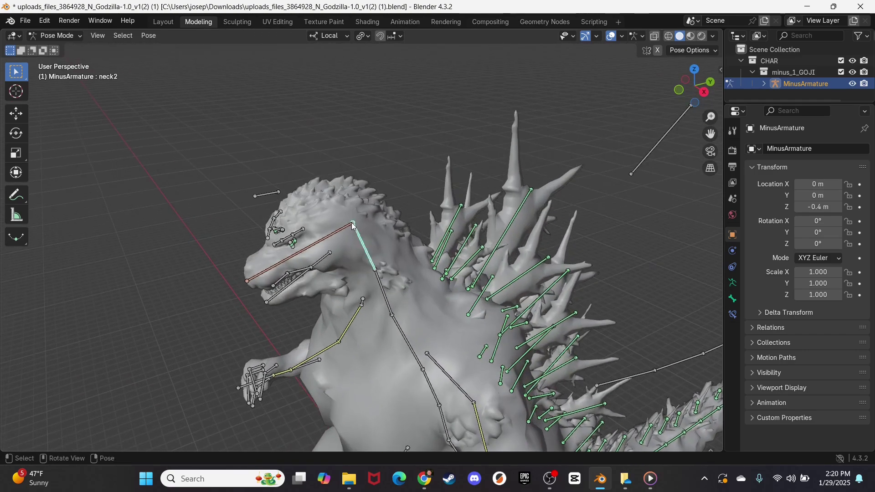
click(354, 225)
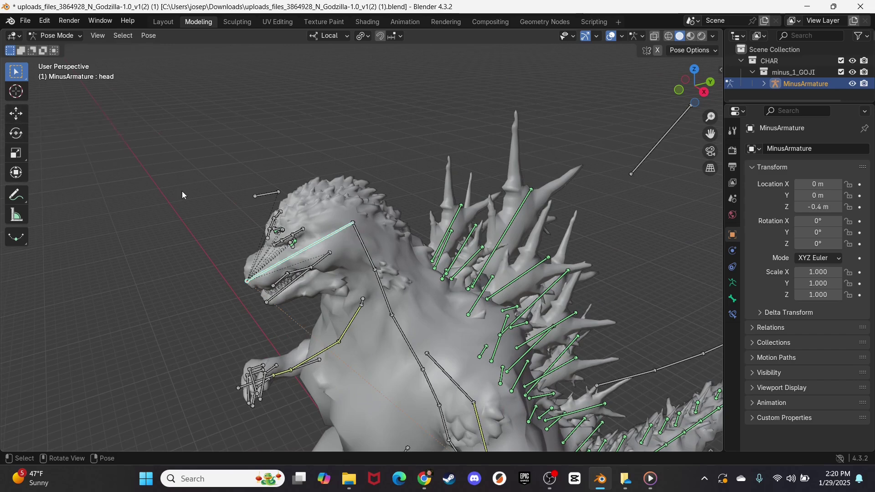
- Nudge the head bone along Y, then rotate it about 42 degrees to tilt upward
click(18, 119)
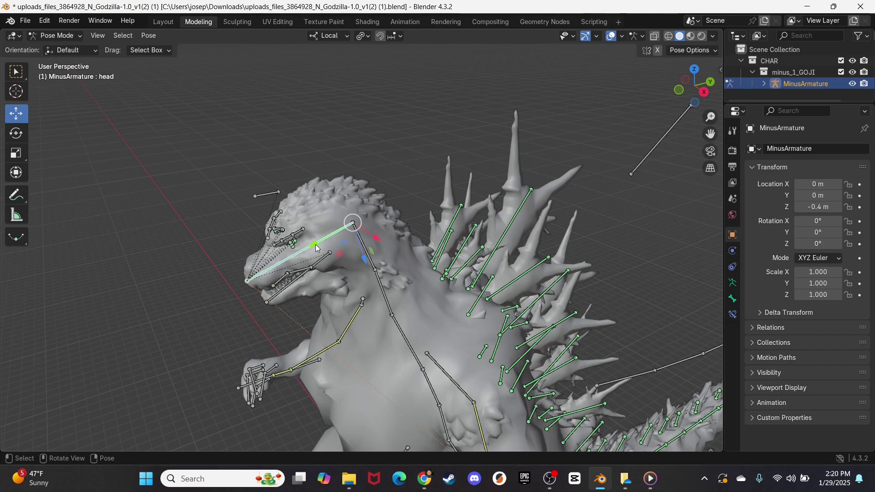
drag(314, 245, 373, 243)
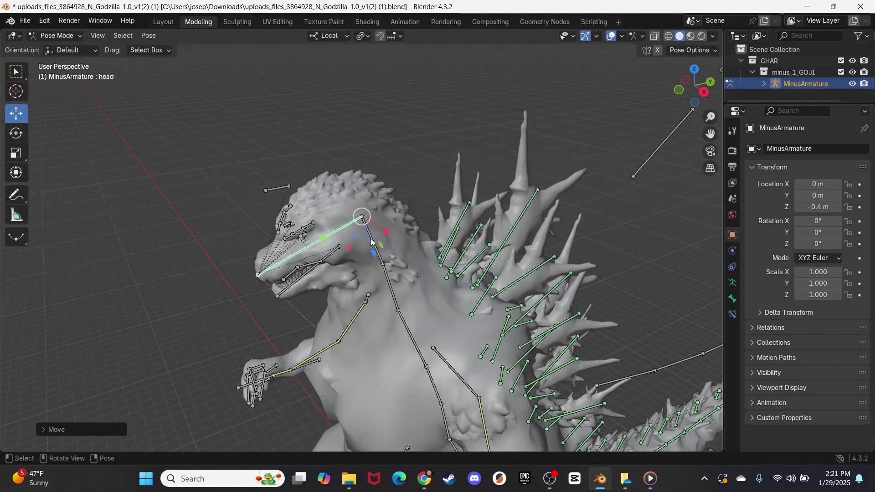
click(16, 133)
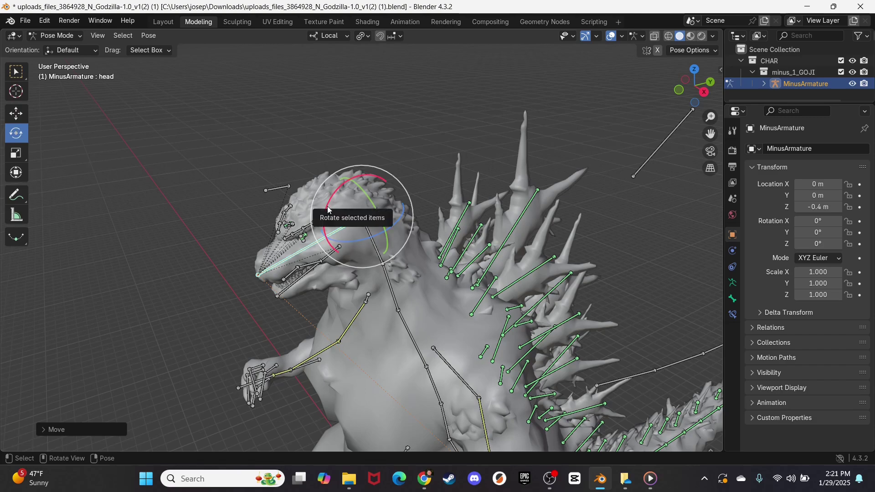
drag(329, 208, 334, 169)
middle_drag(334, 169, 173, 145)
- Rotate the jaw bone about 31 degrees to open Godzilla's mouth
key(shift+space)
key(g)
click(173, 144)
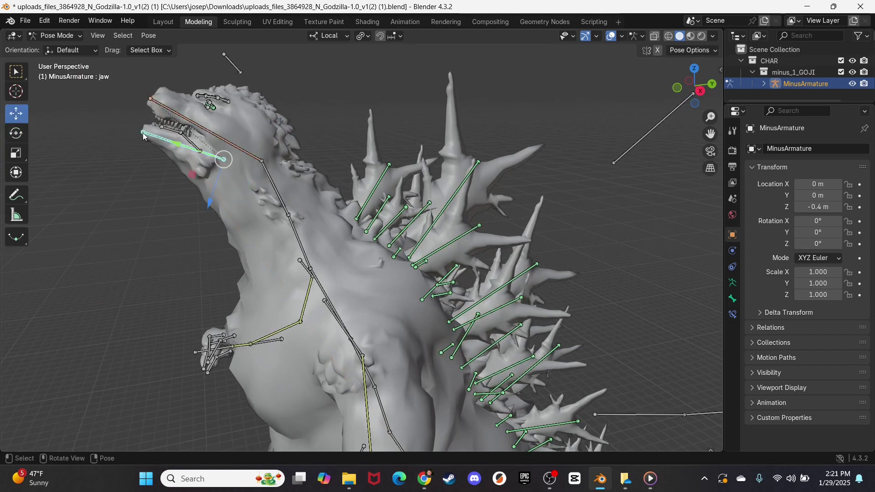
click(16, 133)
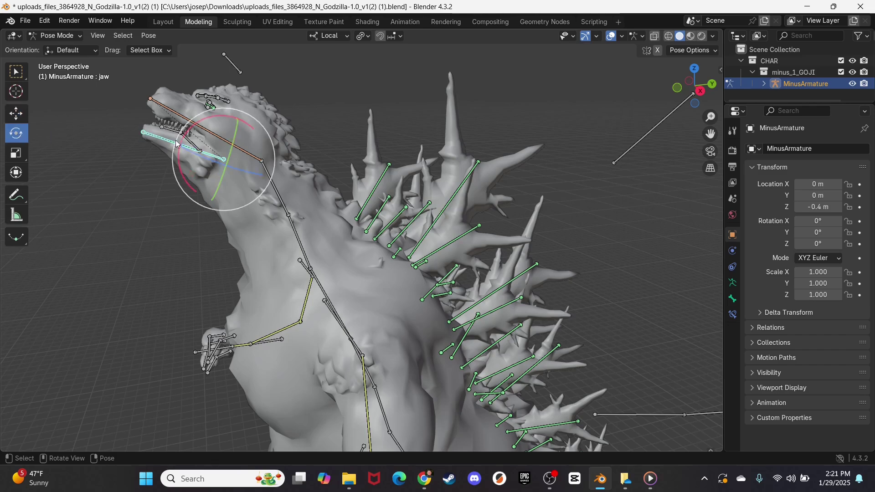
mouse_move(181, 149)
mouse_down()
mouse_move(197, 131)
mouse_move(166, 150)
mouse_up()
middle_drag(116, 180, 304, 219)
- Rotate the upperbody3 bone about 20 degrees to lean the torso back, then check the pose
click(281, 212)
click(307, 219)
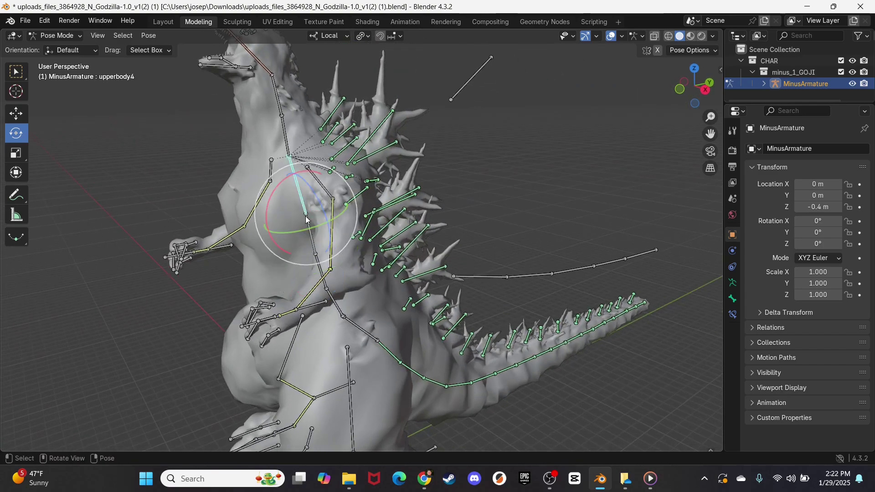
click(307, 221)
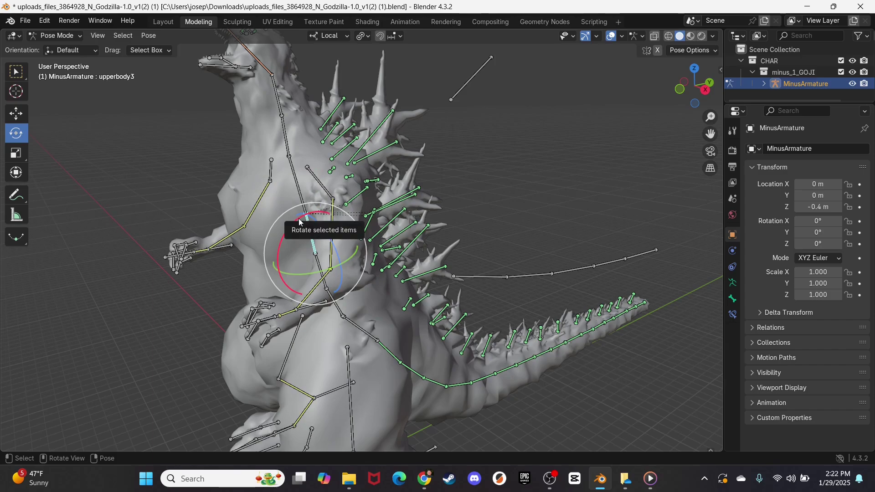
drag(294, 218, 283, 228)
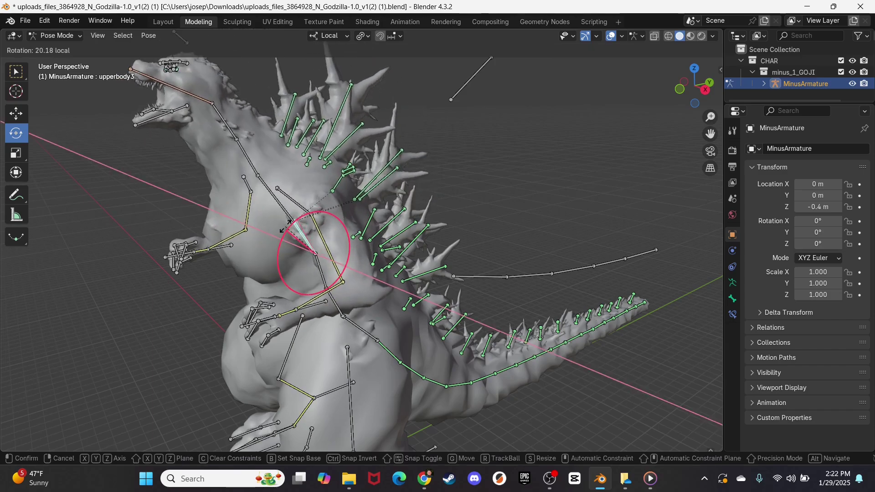
click(286, 226)
middle_drag(286, 225, 345, 231)
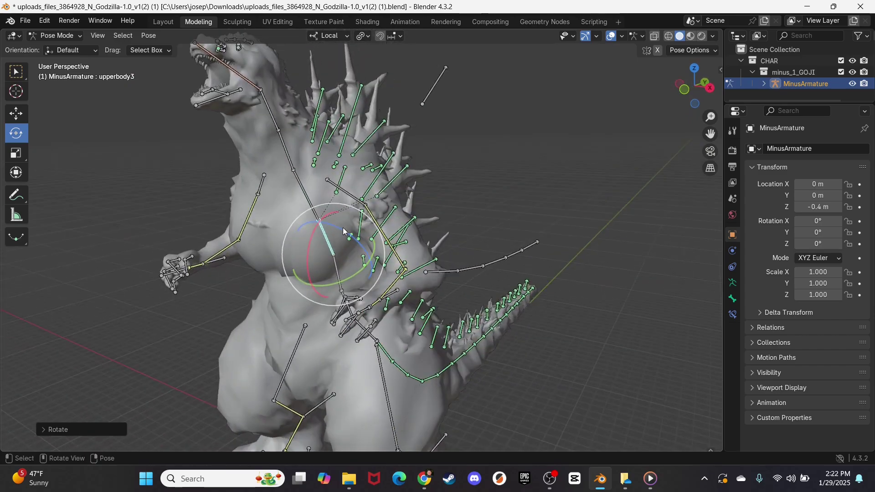
scroll(345, 232, down, 5)
middle_drag(388, 296, 428, 360)
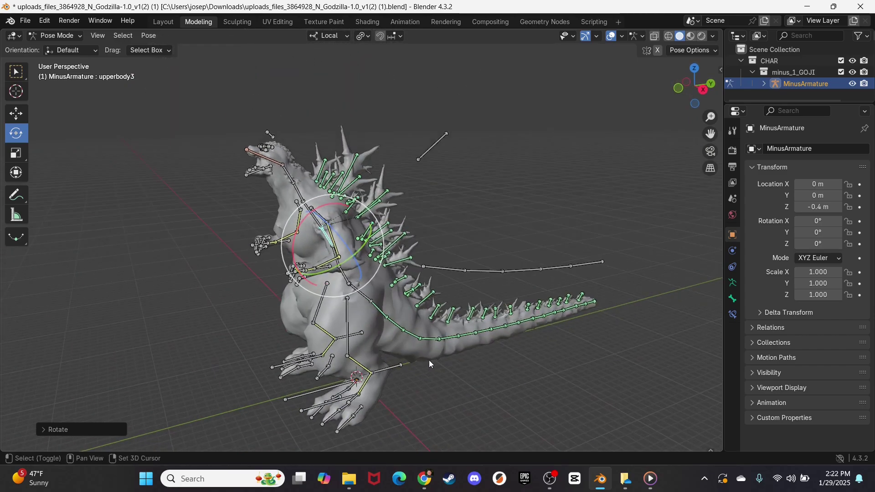
scroll(429, 360, up, 2)
scroll(406, 332, up, 2)
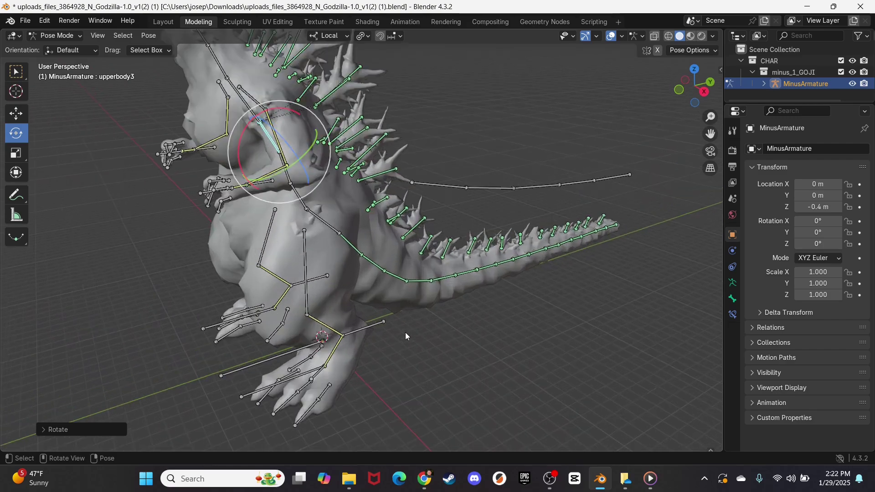
- Select the leg-IK.L bone and try a free rotation, then undo it
click(384, 322)
key(r)
key(r)
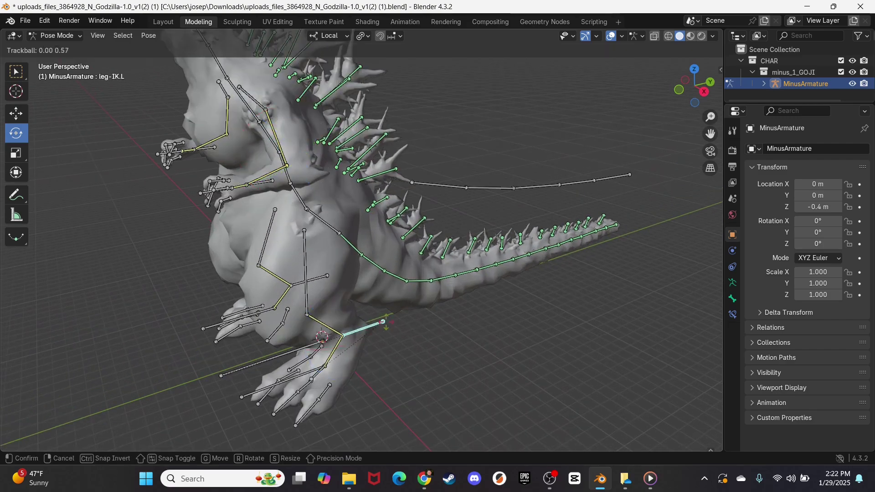
click(394, 321)
key(ctrl+z)
key(ctrl+z)
key(ctrl+z)
key(ctrl+z)
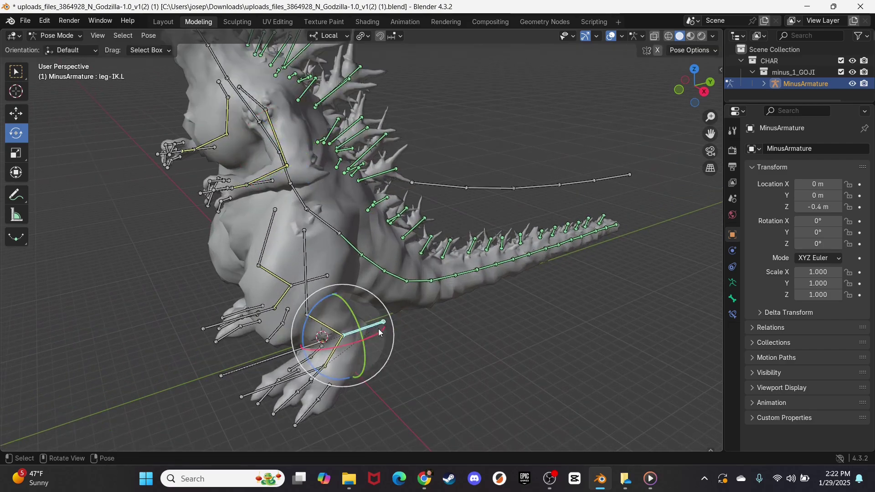
- Move the left foot IK bone along Y, Z and outward, about 1.07 m, widening the stance
click(18, 114)
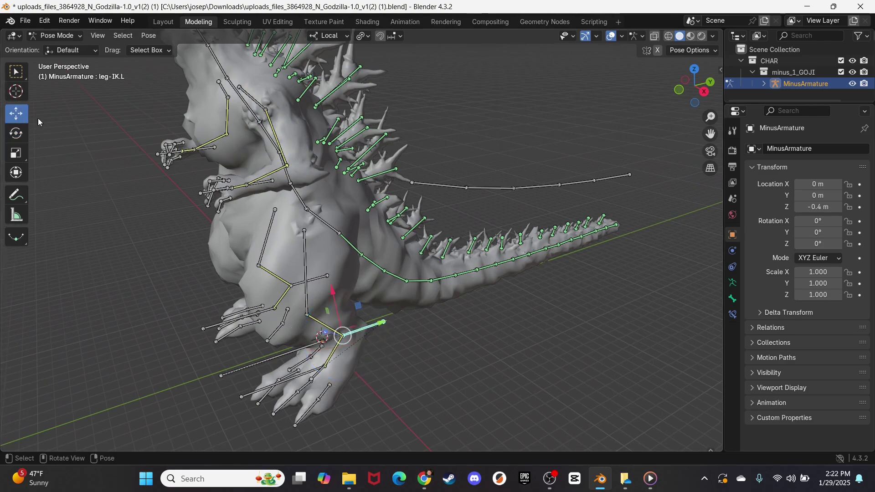
drag(382, 327, 401, 314)
middle_drag(401, 315, 280, 324)
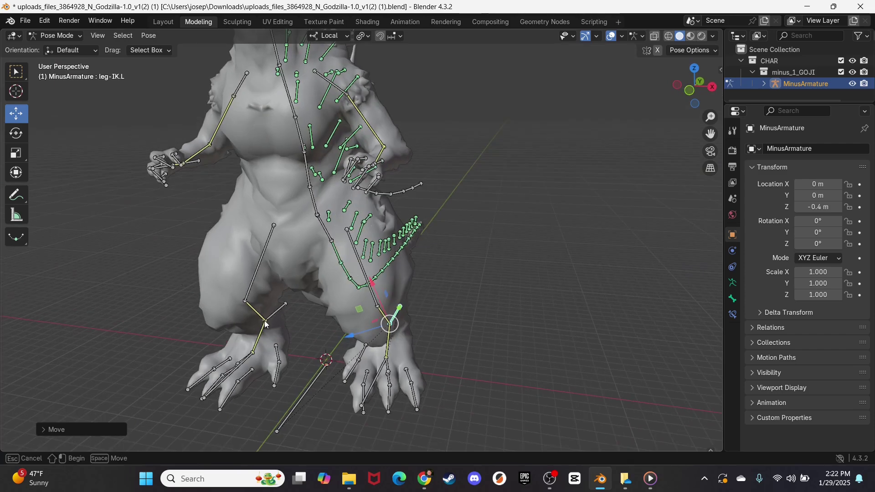
click(267, 325)
drag(297, 338, 287, 339)
middle_drag(287, 339, 337, 314)
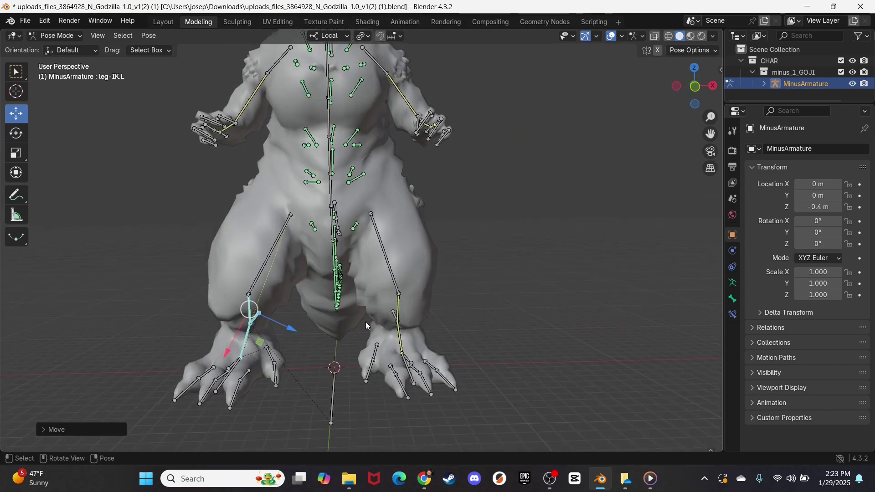
click(398, 319)
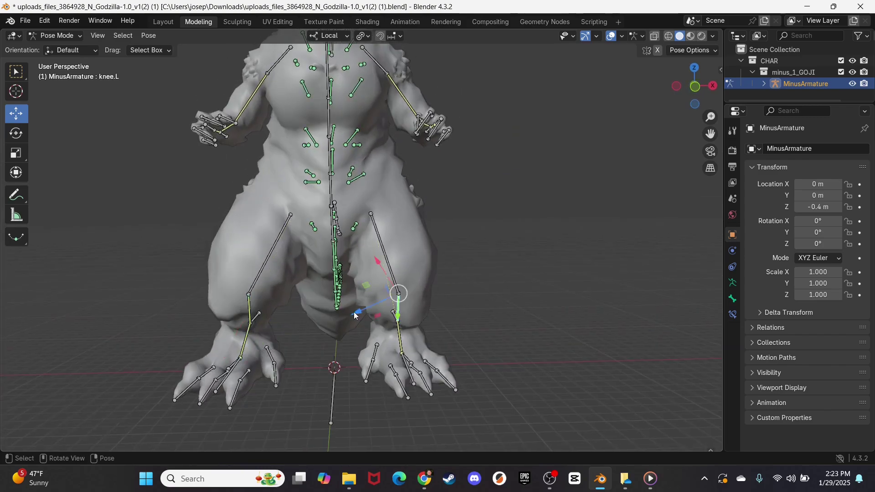
drag(355, 316, 441, 321)
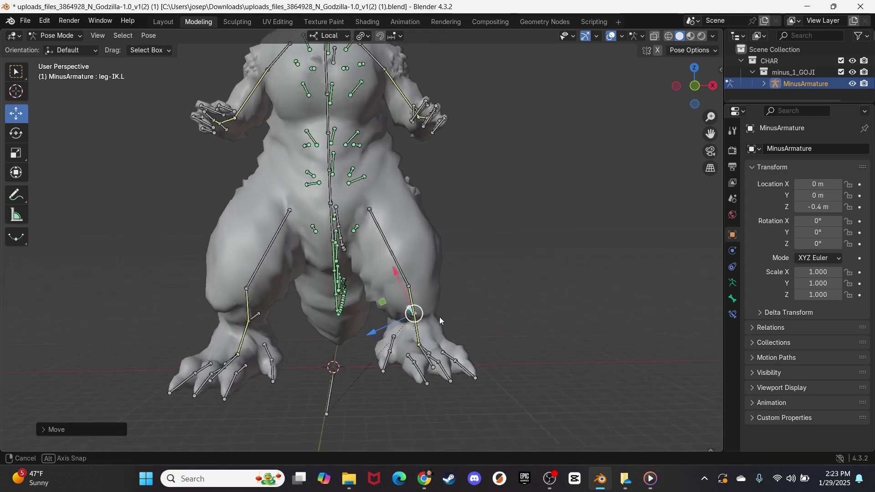
middle_drag(441, 321, 322, 288)
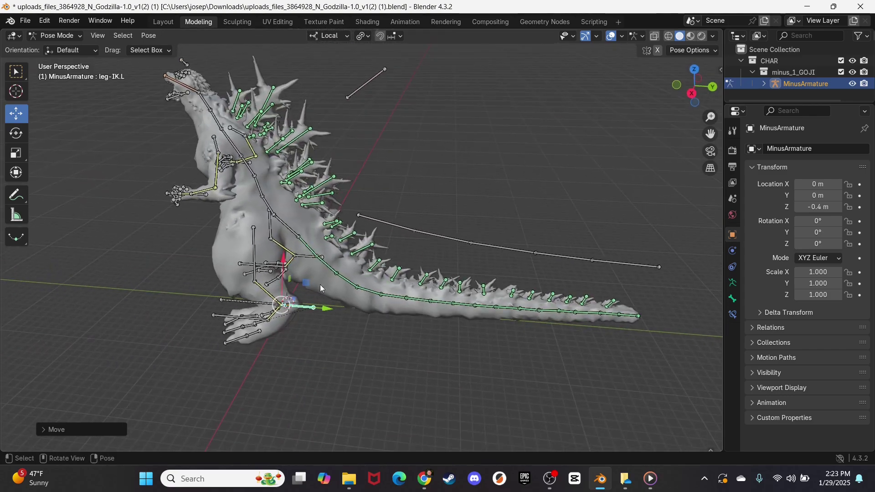
- Rotate the first tail bone, tail2 and tail4 to start bending the tail
click(318, 260)
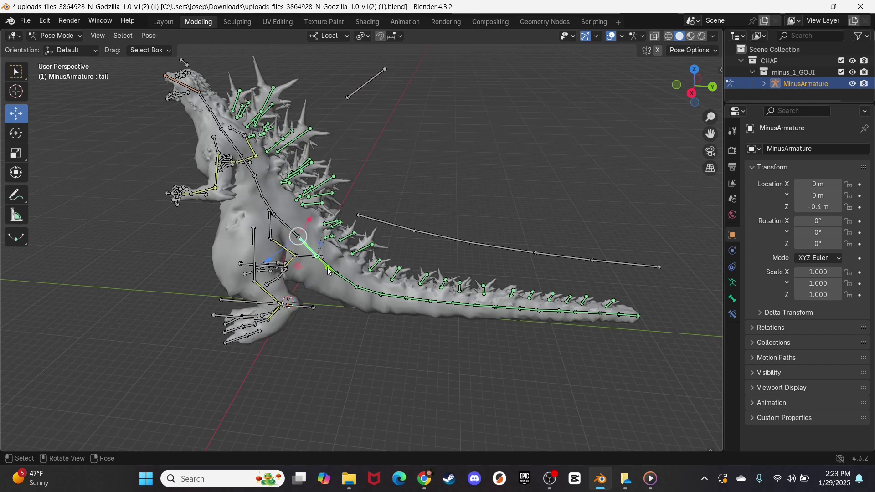
click(15, 133)
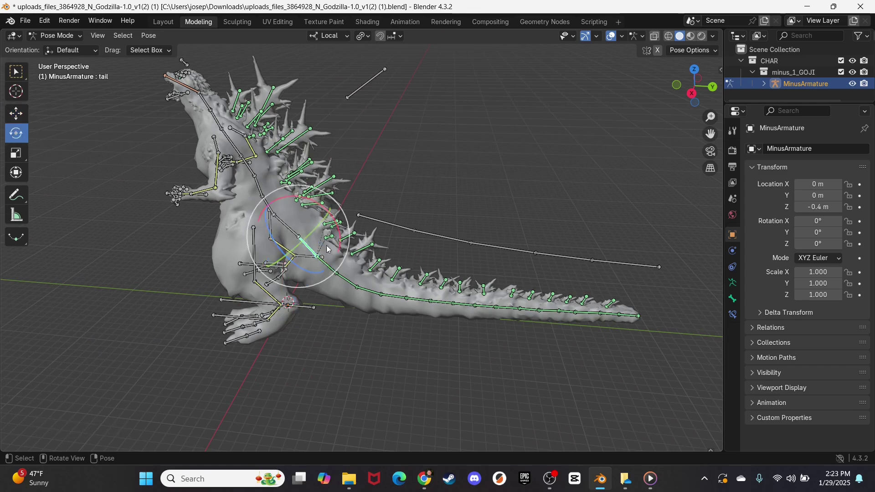
drag(318, 276, 314, 264)
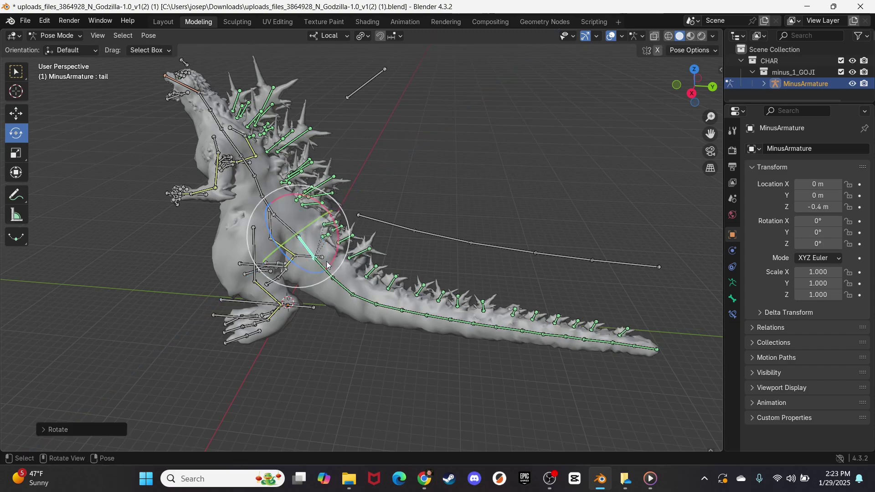
middle_drag(314, 263, 329, 281)
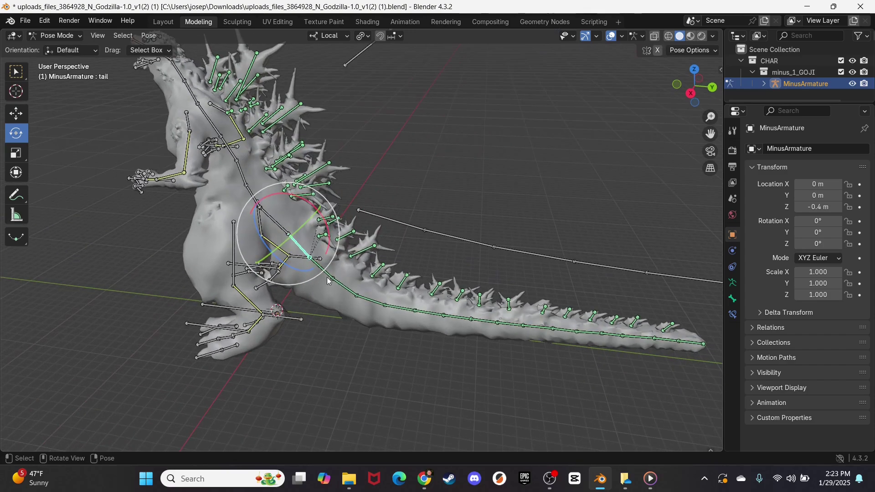
click(327, 289)
drag(326, 290, 315, 297)
click(377, 319)
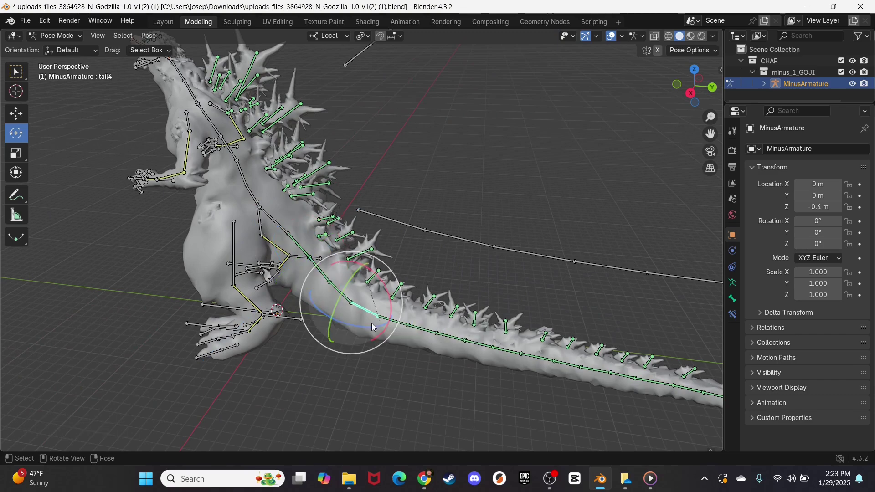
mouse_move(371, 330)
mouse_down()
mouse_move(372, 342)
mouse_move(360, 331)
mouse_up()
middle_drag(360, 331, 347, 346)
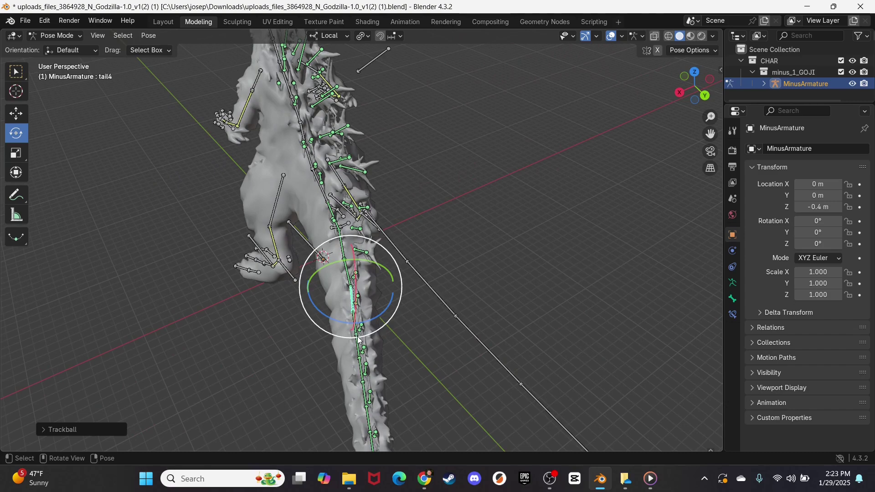
- Rotate tail5, tail7 and tail10 so the tail sweeps left and up
click(359, 341)
drag(352, 348, 346, 349)
middle_drag(346, 349, 307, 350)
click(306, 350)
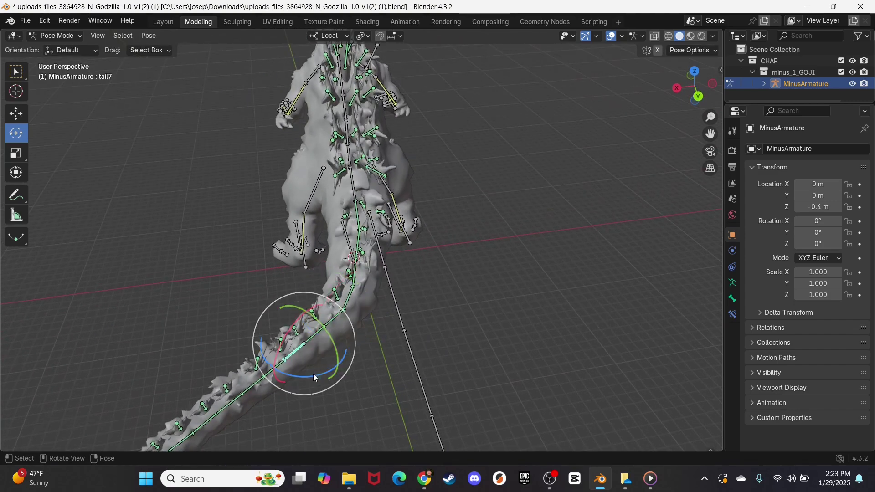
drag(312, 374, 245, 384)
click(248, 356)
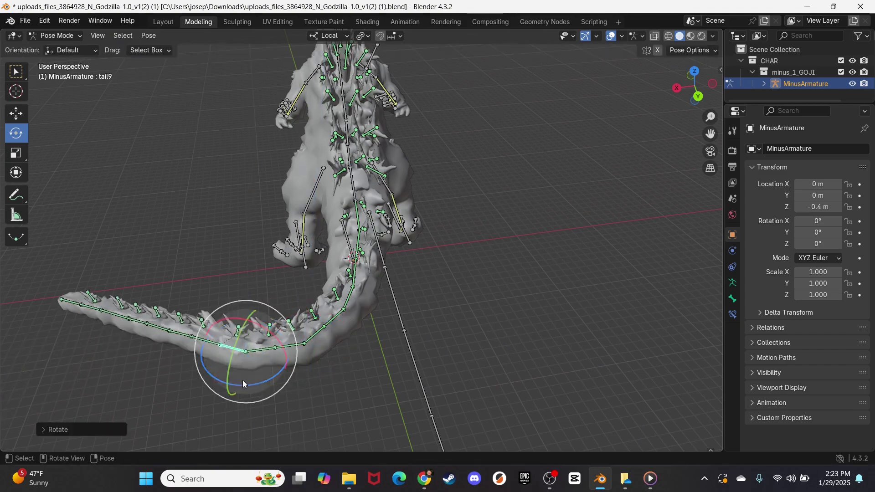
click(191, 337)
shift+middle_drag(191, 338, 276, 343)
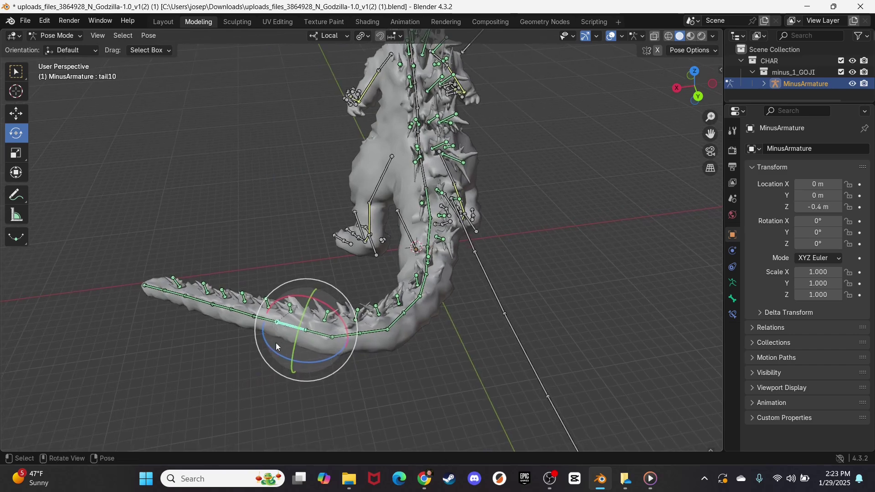
drag(273, 357, 251, 302)
- Refine the tail curve by rotating the tail bone and tail10 further
click(264, 320)
click(251, 303)
middle_drag(251, 302, 303, 368)
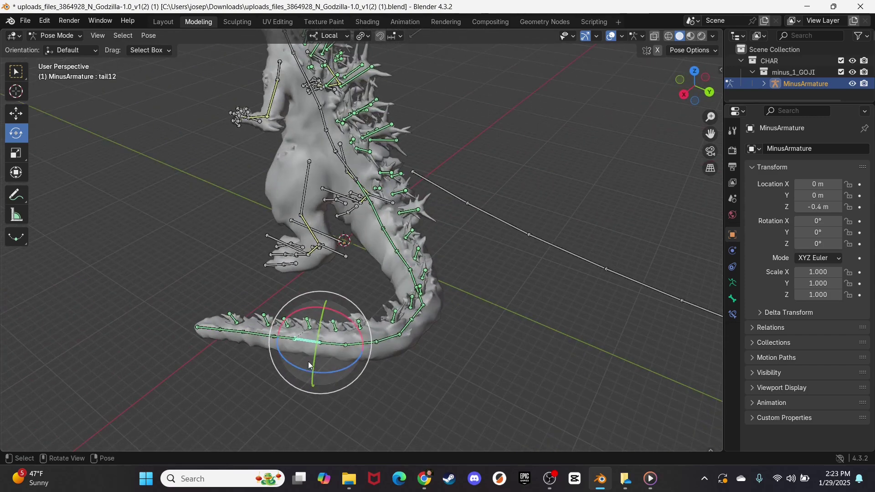
click(302, 367)
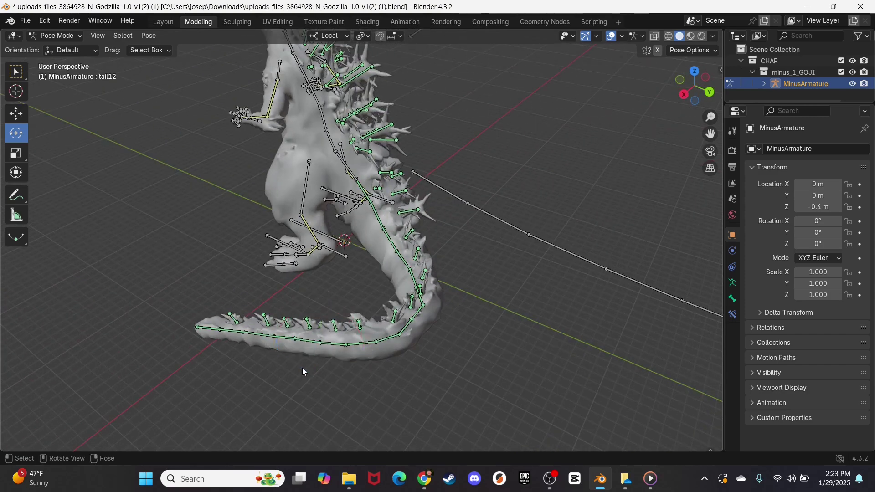
click(321, 347)
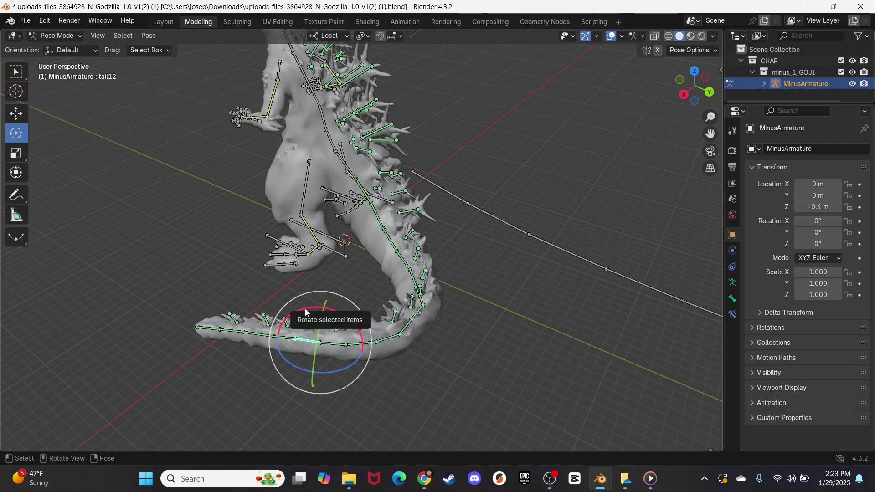
drag(305, 306, 353, 328)
click(348, 347)
middle_drag(354, 329, 471, 276)
middle_drag(352, 184, 429, 261)
- Rotate the lowerbody bone about 8 degrees to tilt the hips, undoing an upperbody attempt
scroll(428, 261, up, 5)
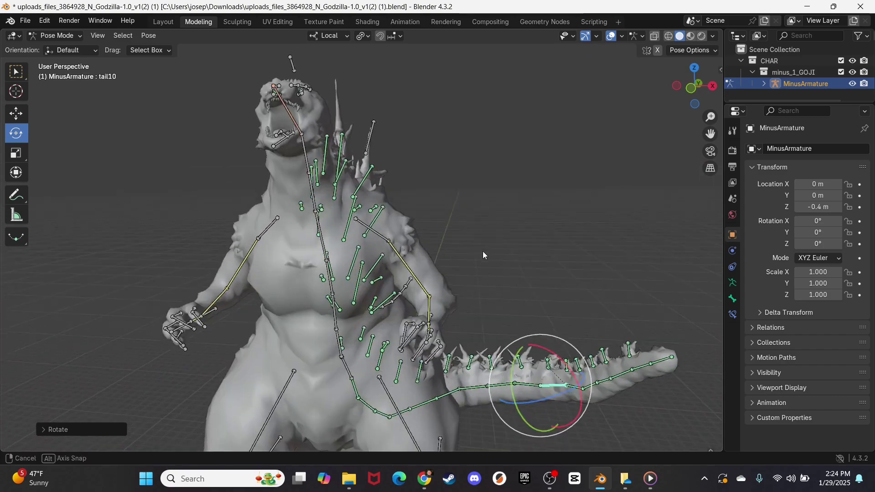
middle_drag(482, 250, 295, 273)
click(294, 273)
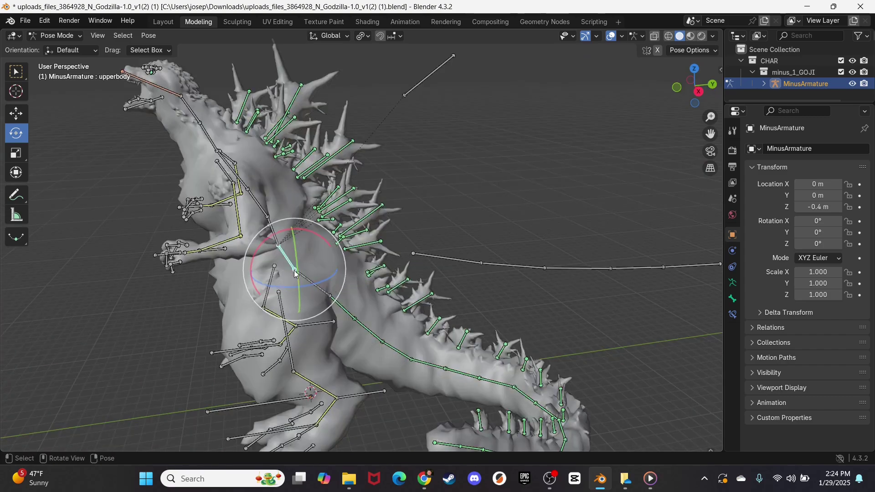
drag(279, 235, 261, 237)
key(ctrl+z)
click(298, 275)
middle_drag(197, 234, 429, 230)
- Leave Pose Mode for Object Mode with Ctrl+Tab
scroll(410, 219, down, 5)
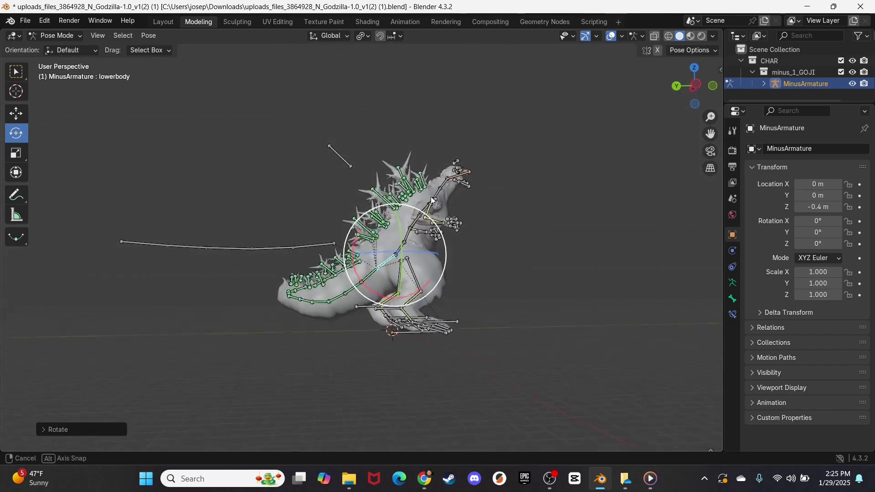
middle_drag(374, 200, 378, 282)
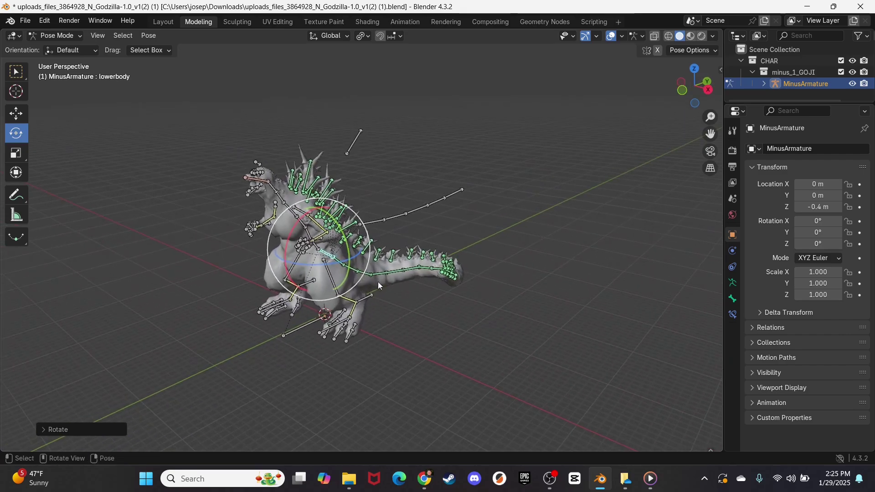
scroll(378, 282, up, 3)
key(ctrl+Tab)
middle_drag(191, 279, 181, 59)
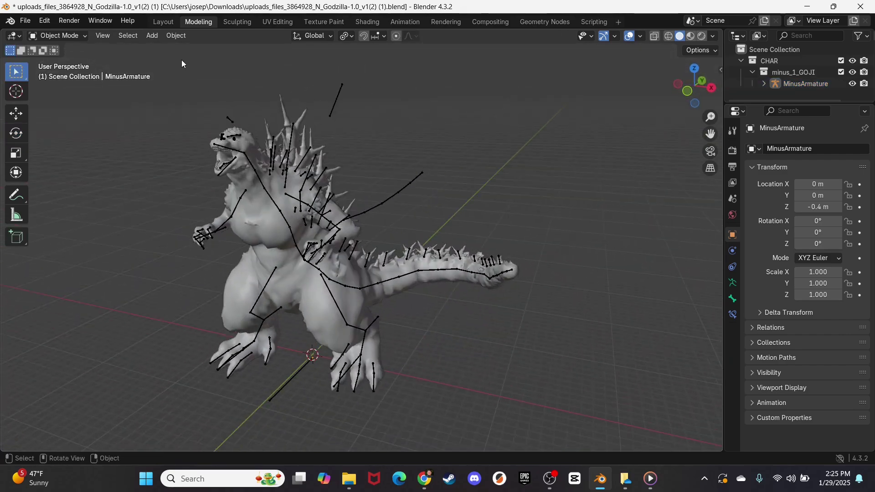
- Switch to the Layout workspace with readme and timeline, and select the MinusBody mesh
click(164, 22)
middle_drag(525, 162, 454, 183)
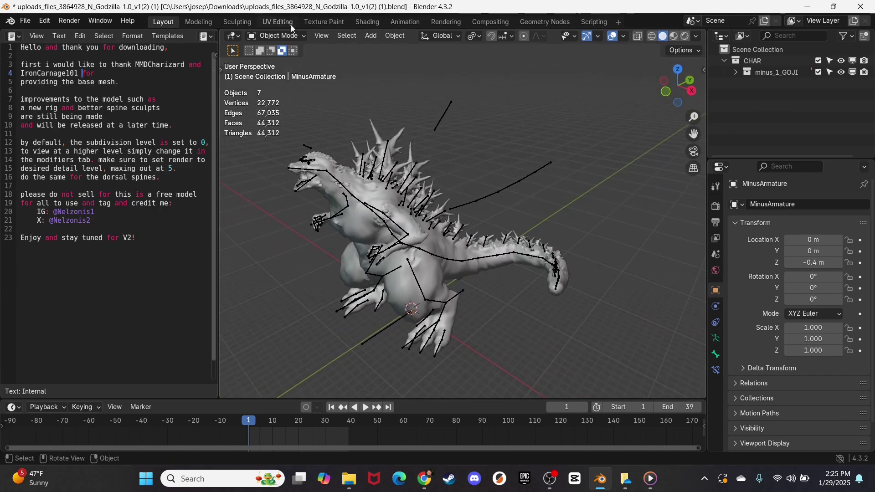
middle_drag(456, 218, 362, 217)
click(362, 218)
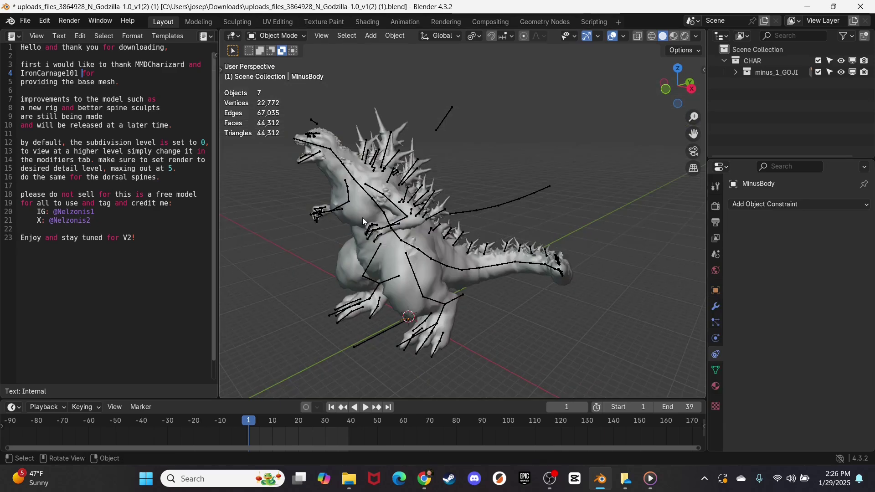
- Set MinusBody's Subdivision modifier Levels Viewport to 3, matching the render level
click(716, 308)
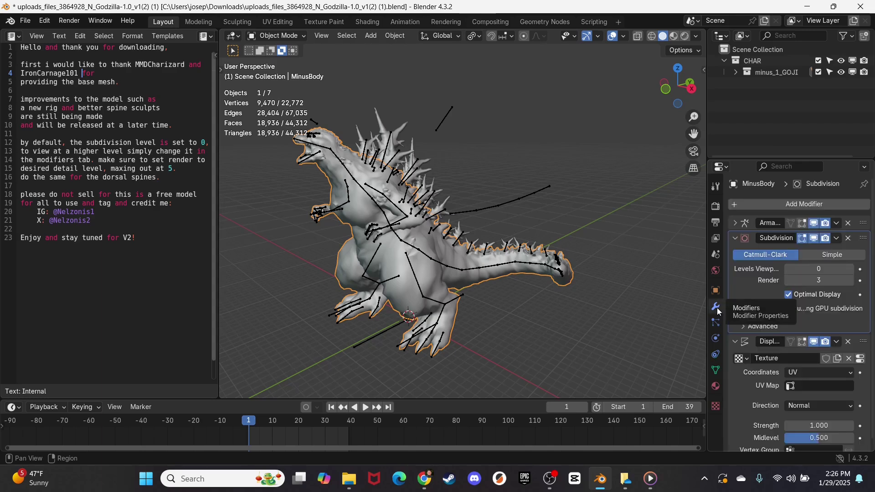
click(852, 269)
click(852, 269)
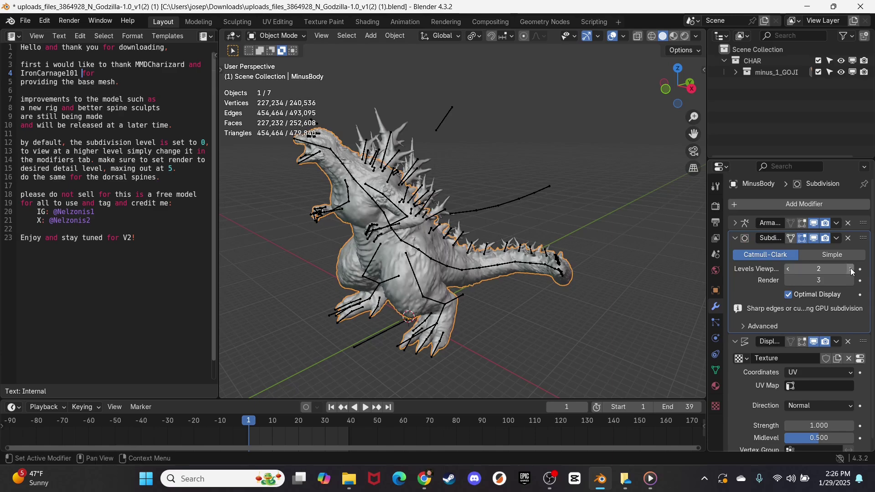
click(852, 270)
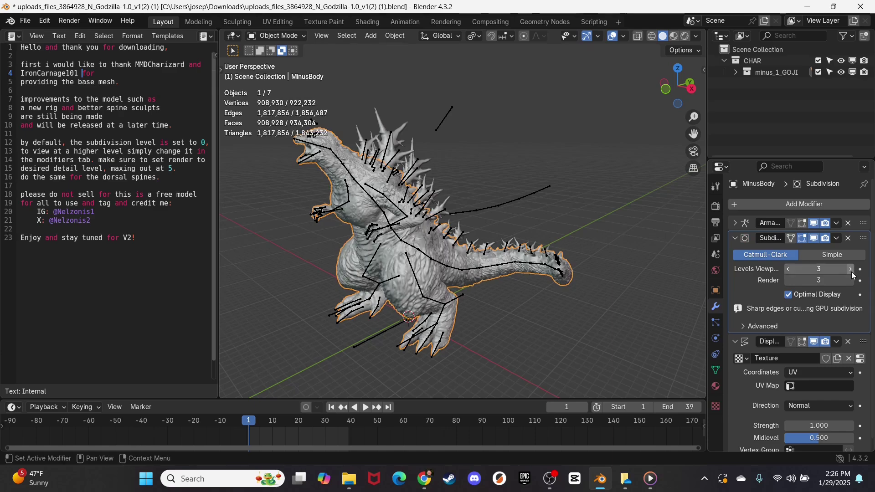
middle_drag(559, 277, 414, 158)
scroll(624, 271, up, 5)
scroll(621, 278, down, 6)
scroll(401, 129, up, 4)
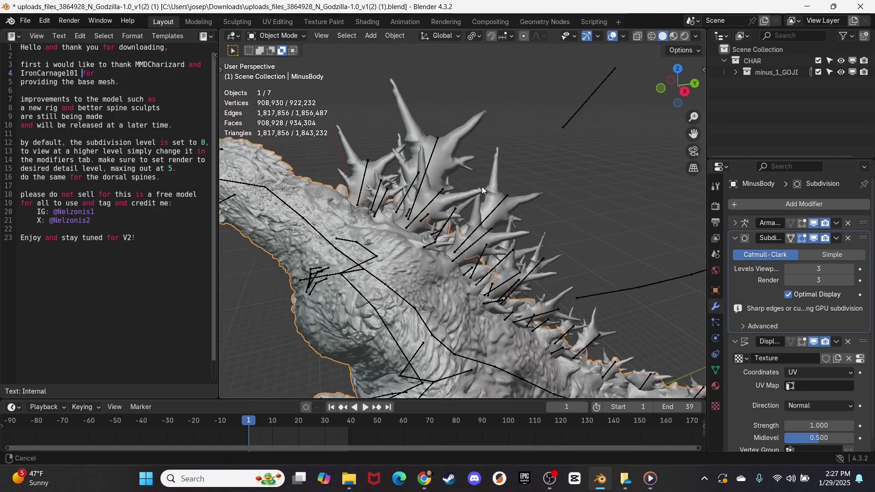
click(450, 158)
shift+middle_drag(545, 174, 490, 147)
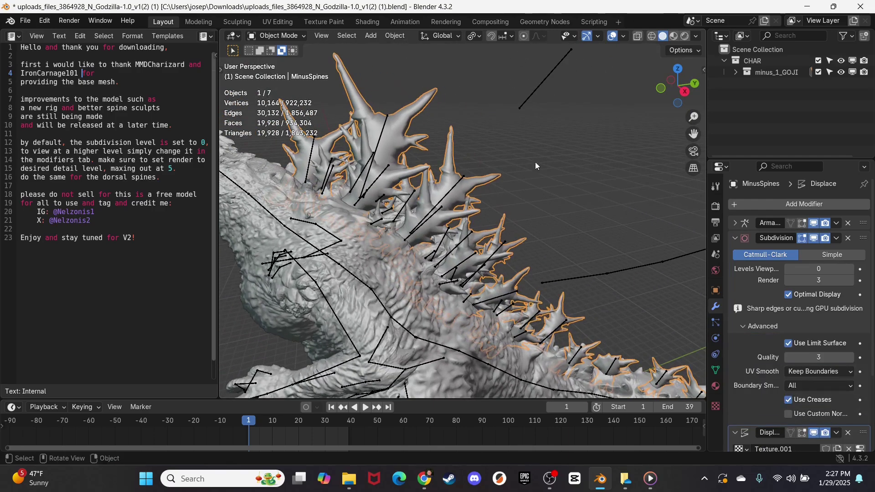
click(851, 269)
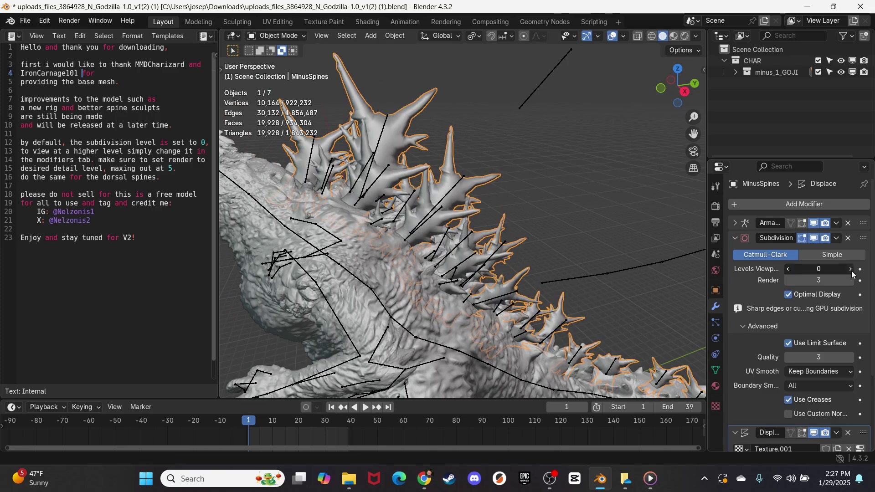
click(852, 269)
click(852, 269)
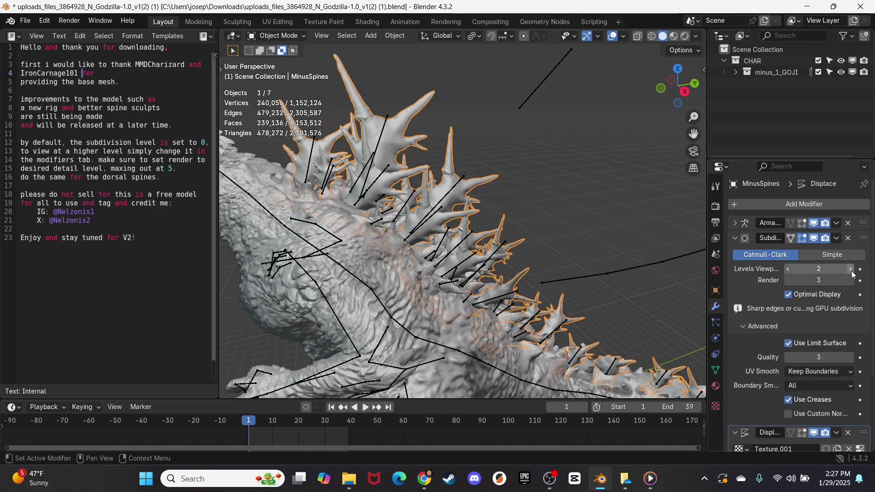
click(851, 269)
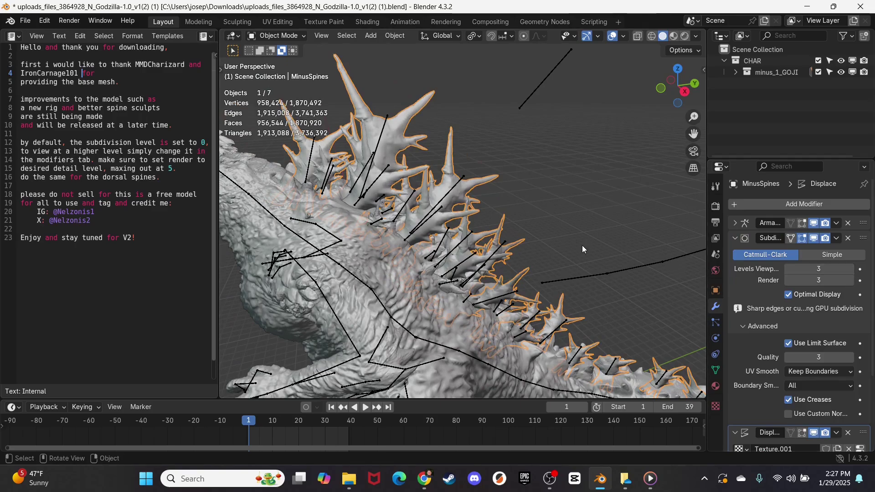
middle_drag(582, 249, 445, 164)
click(535, 113)
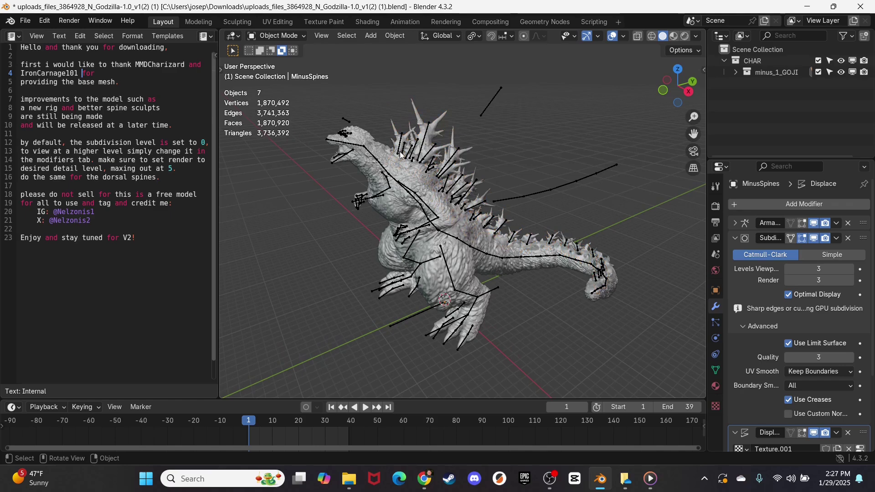
scroll(340, 123, up, 4)
middle_drag(338, 119, 360, 137)
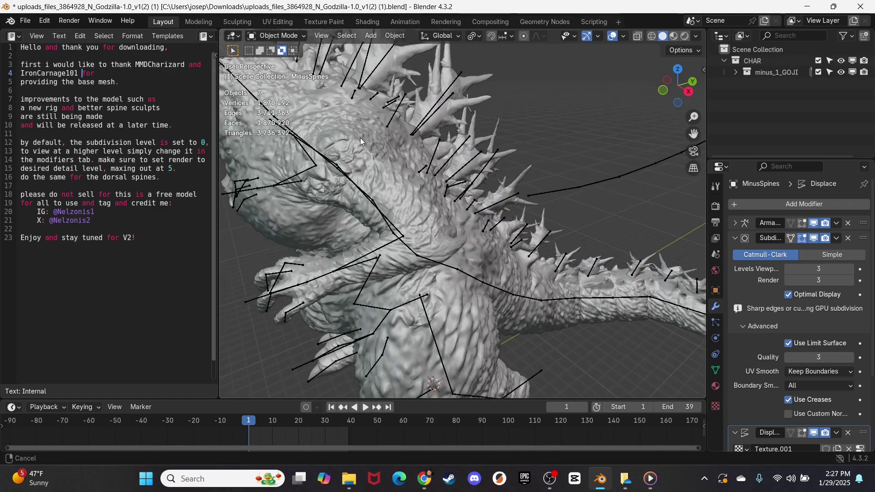
scroll(401, 144, down, 4)
- Start an STL export of the posed Godzilla through File > Export > STL (.stl)
shift+middle_drag(444, 137, 407, 139)
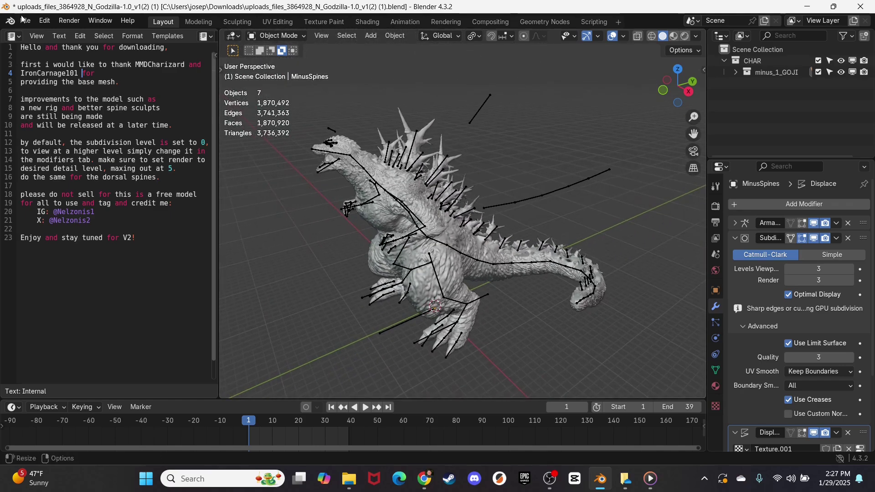
click(26, 21)
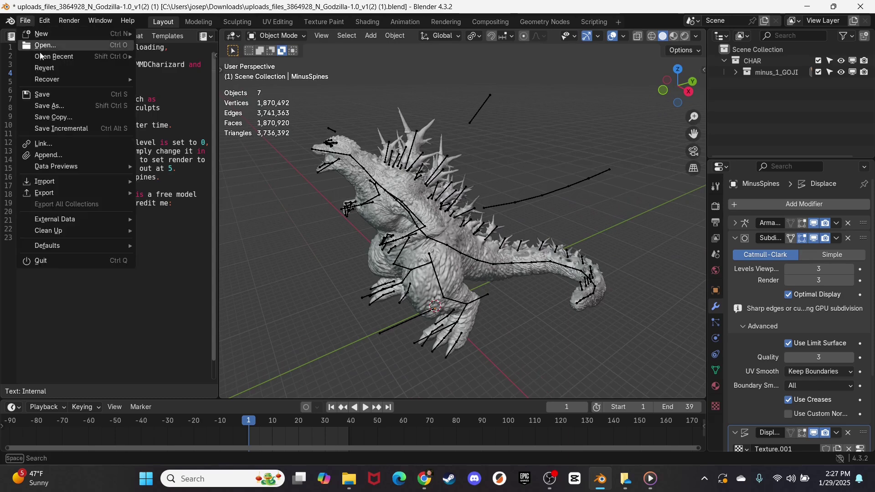
mouse_move(69, 190)
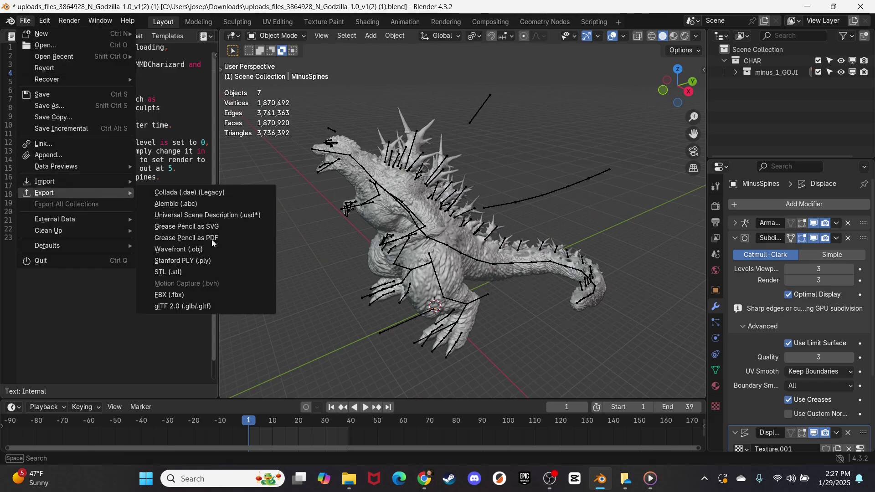
click(197, 273)
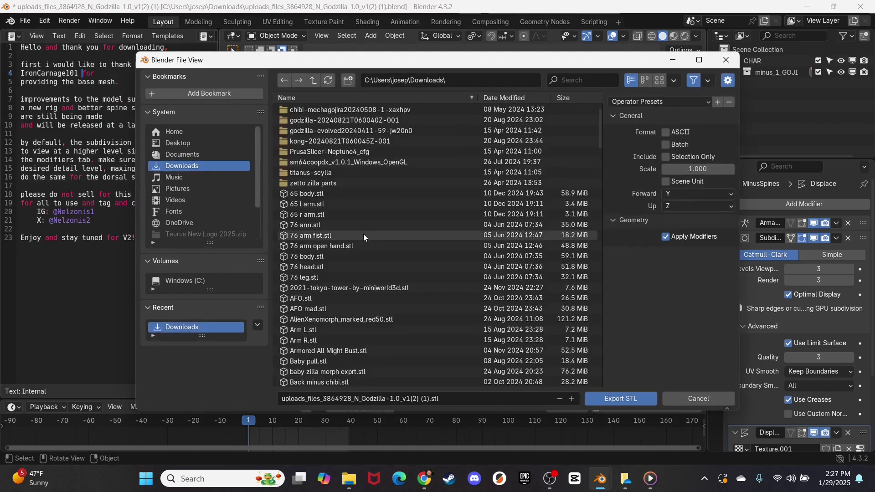
- Save the Godzilla STL to Downloads and import it from Downloads into PrusaSlicer
click(632, 399)
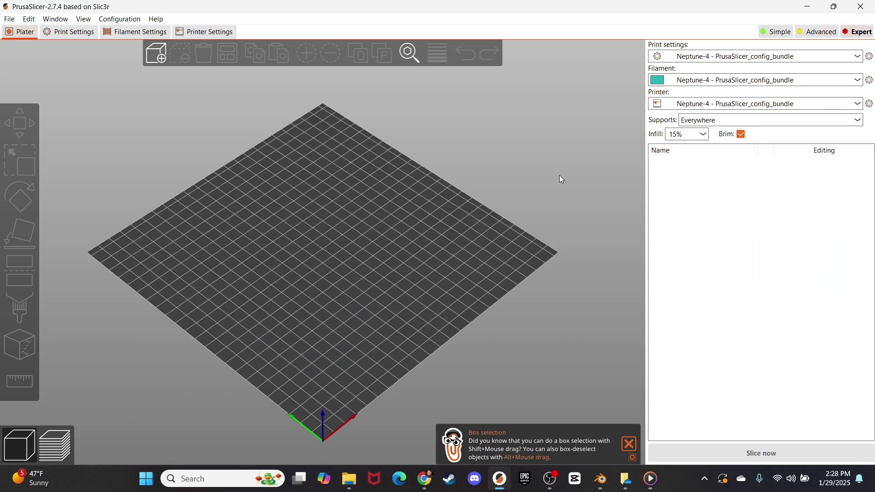
drag(561, 179, 521, 159)
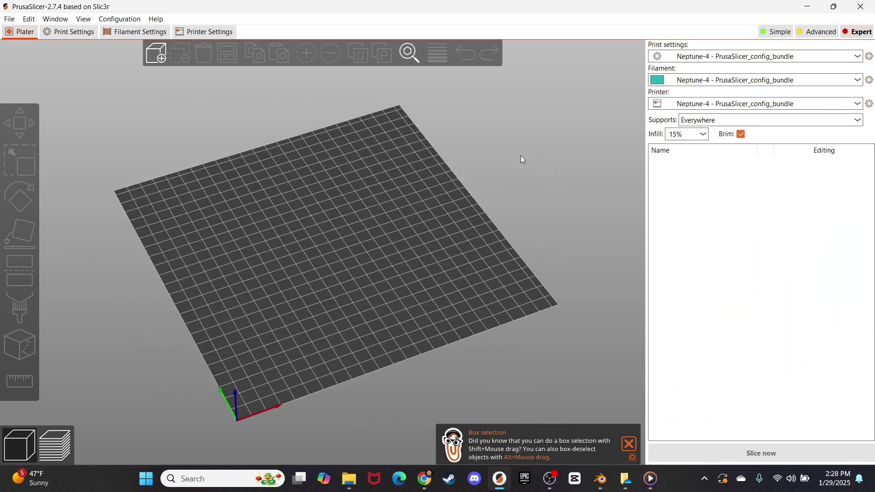
click(14, 19)
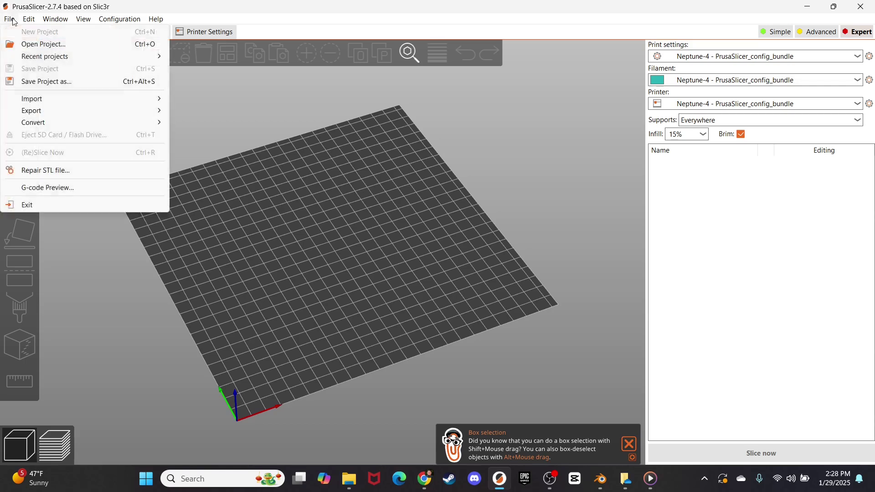
mouse_move(39, 103)
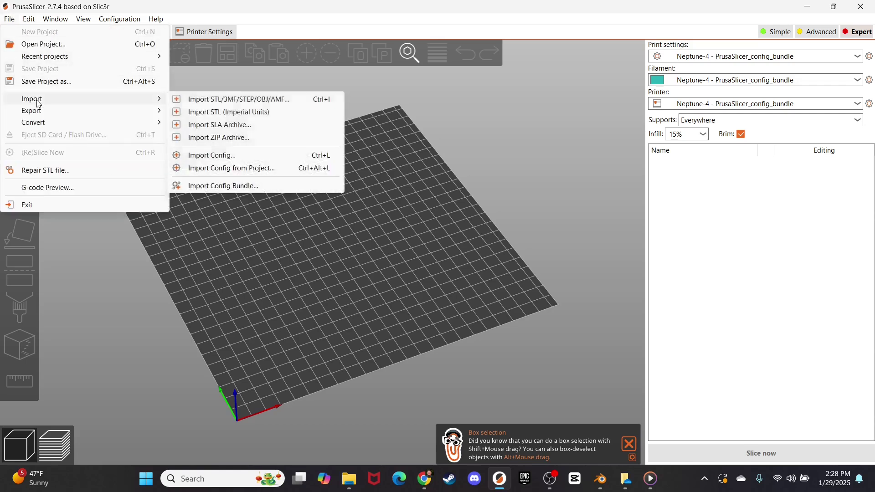
click(210, 100)
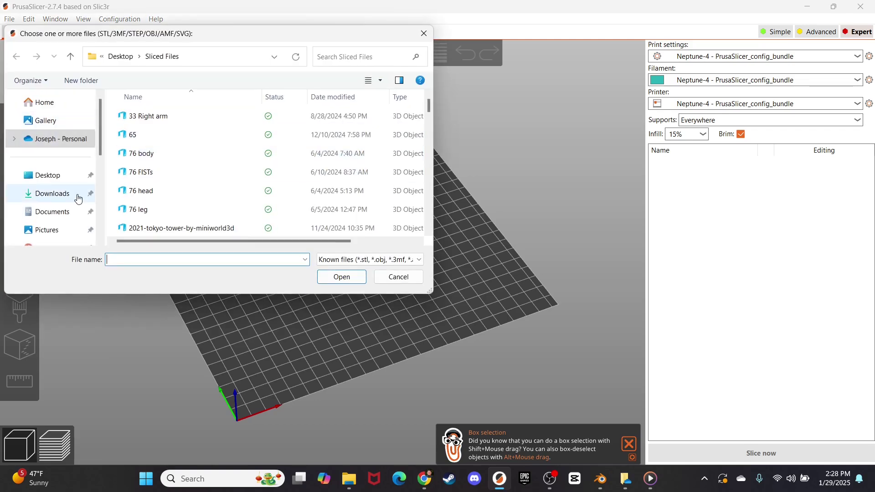
click(49, 194)
click(164, 158)
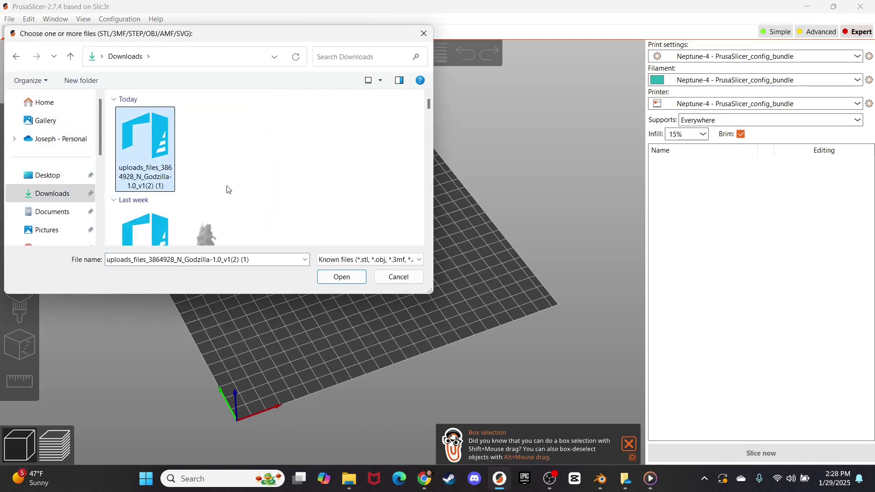
click(349, 283)
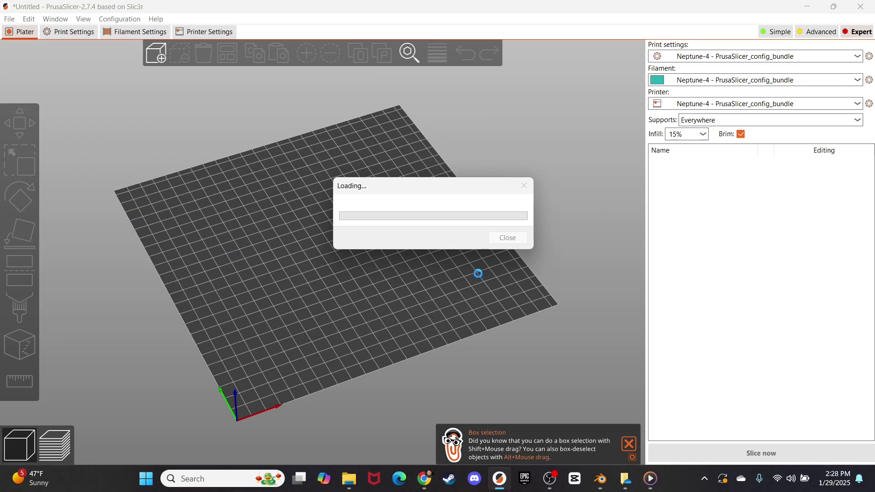
- Scale the Godzilla uniformly to a 4 in Z size (371.56%) from front view
right_drag(510, 202, 528, 205)
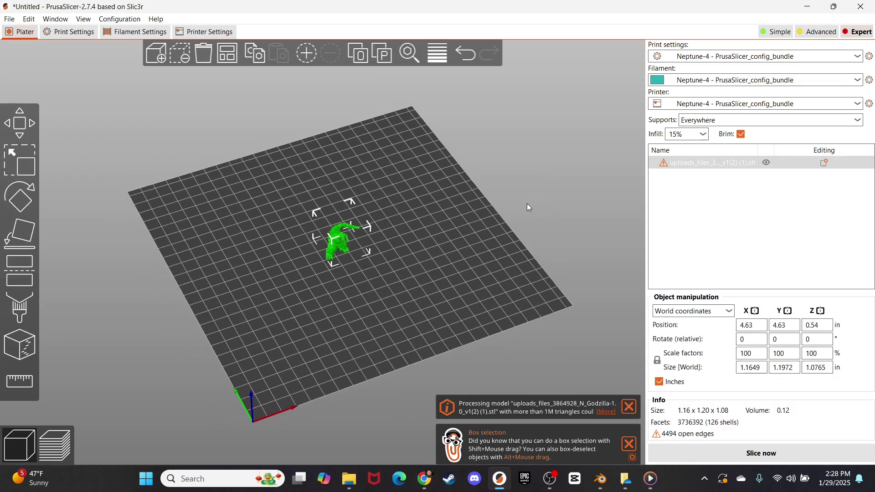
scroll(341, 266, up, 10)
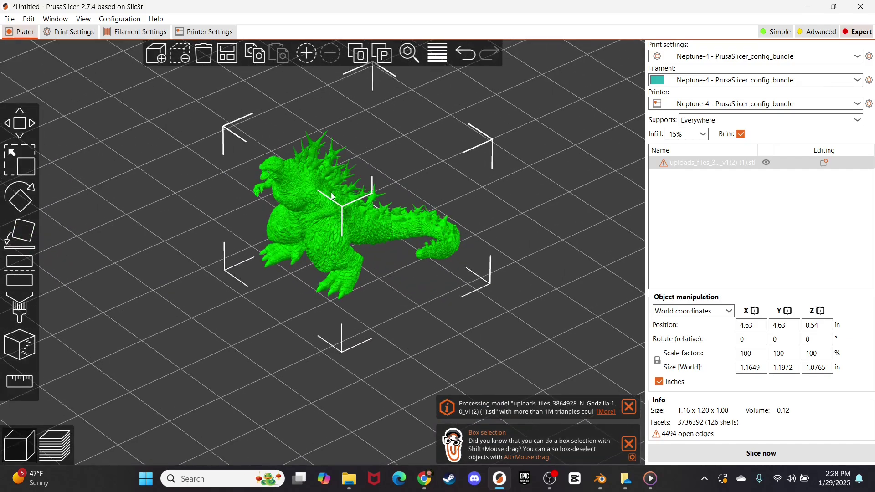
drag(209, 227, 251, 226)
right_drag(411, 159, 444, 260)
scroll(509, 245, up, 3)
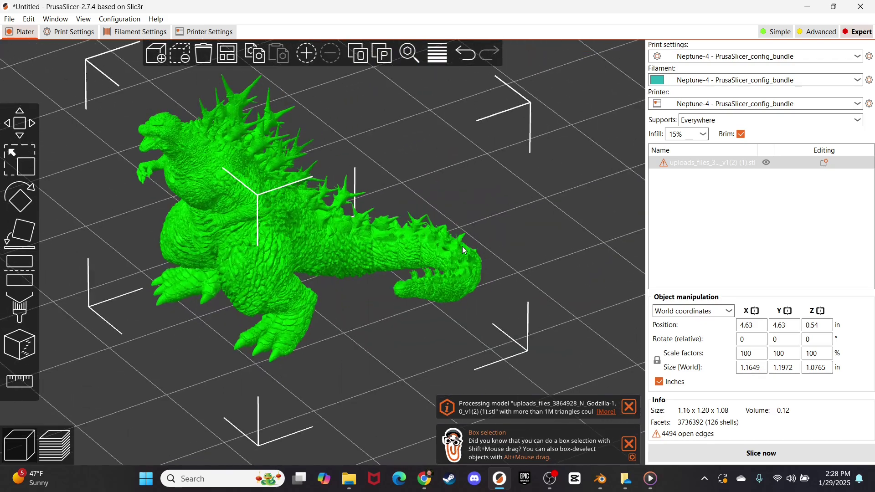
scroll(228, 200, up, 5)
drag(398, 154, 467, 148)
scroll(401, 165, down, 8)
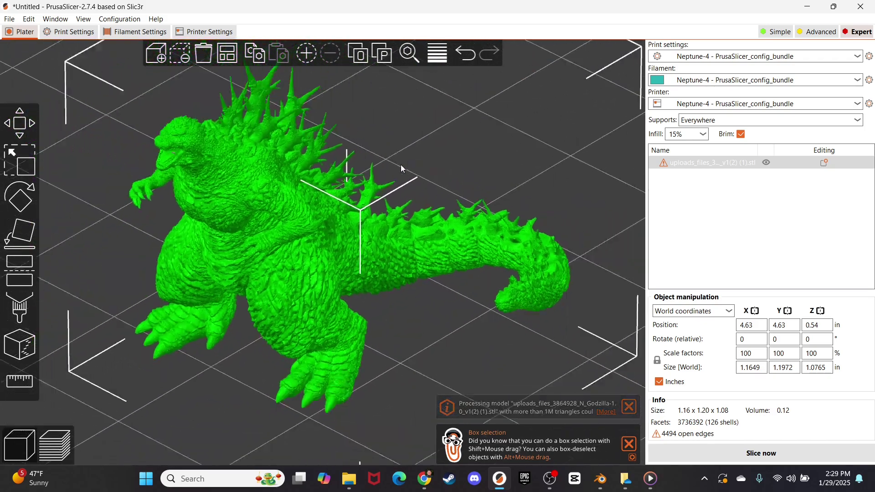
key(1)
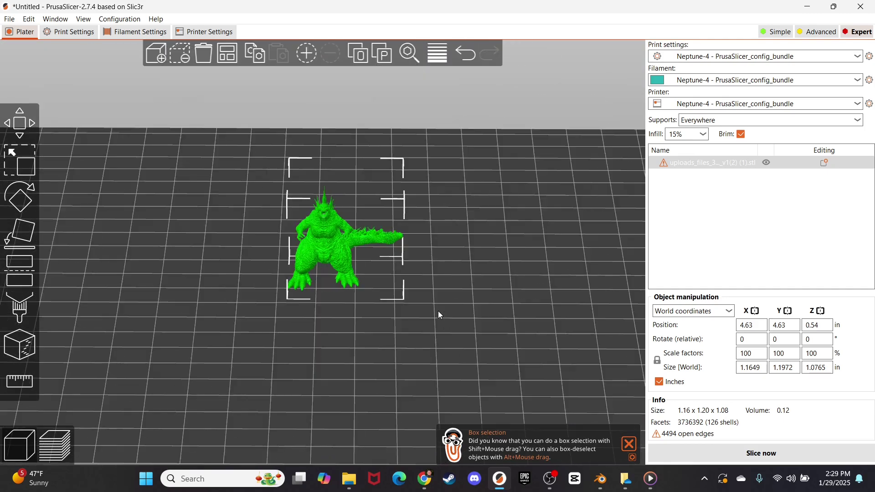
click(830, 368)
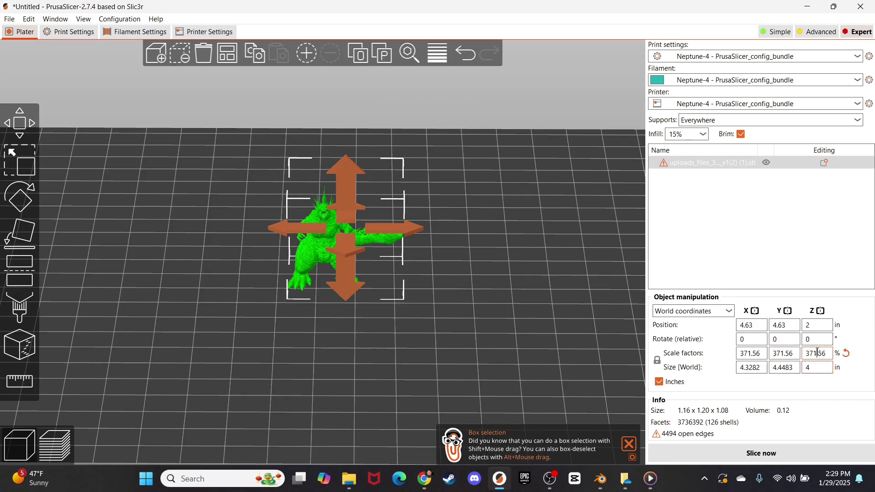
scroll(531, 256, down, 3)
mouse_move(544, 264)
mouse_down()
mouse_move(527, 284)
mouse_move(600, 260)
mouse_move(536, 273)
mouse_up()
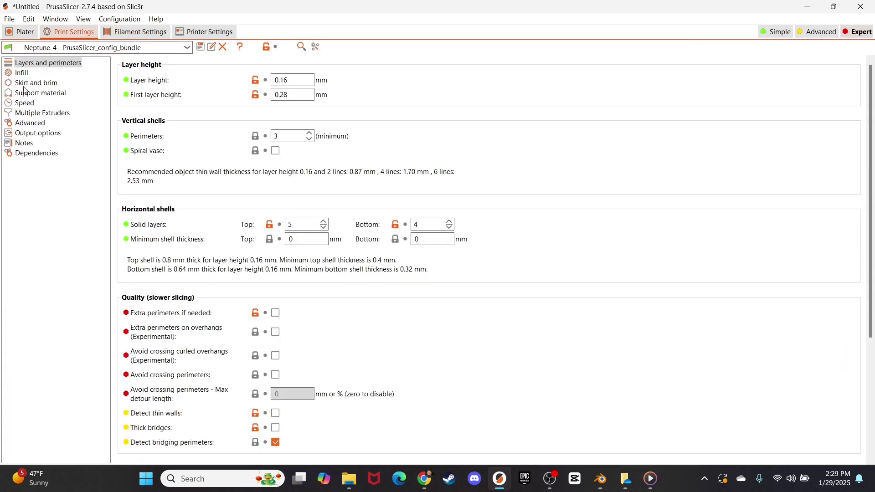
- Set the support material style to Organic and go back to the Plater
click(25, 95)
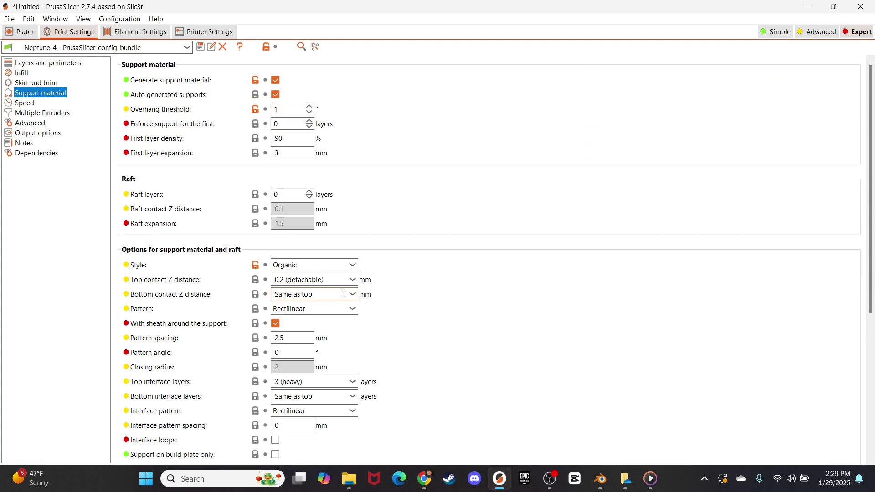
click(290, 265)
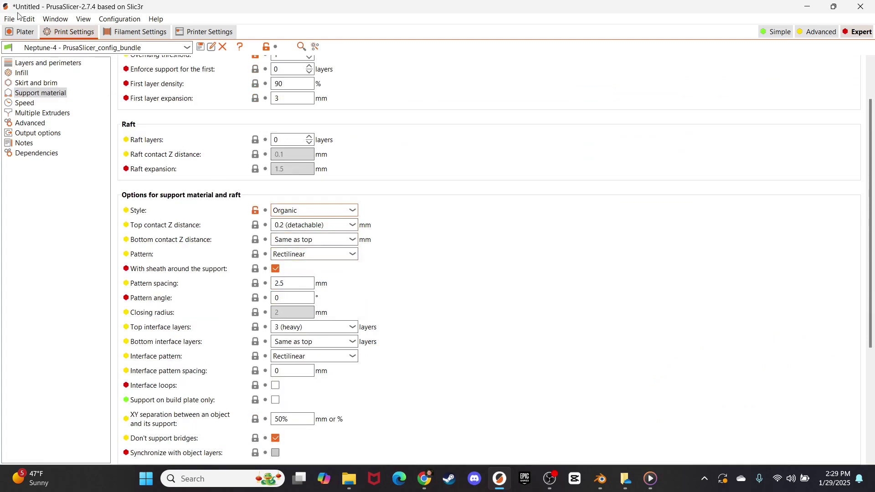
click(25, 32)
drag(381, 225, 499, 249)
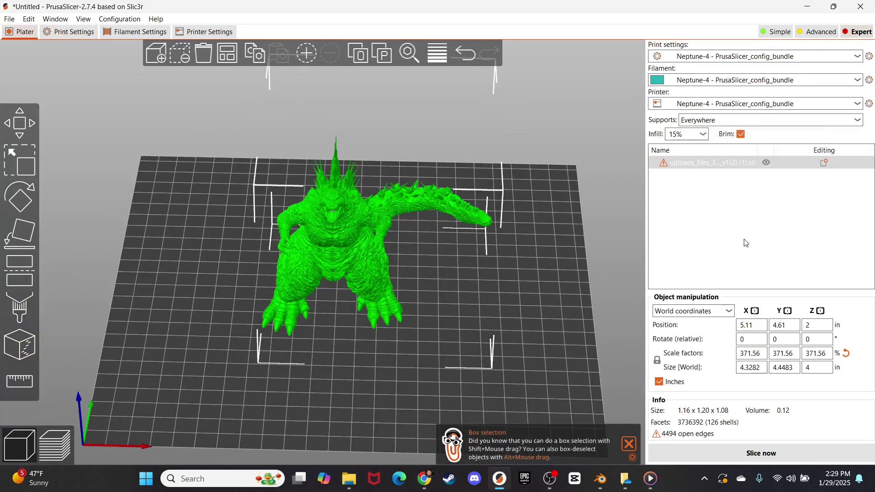
- Slice the Godzilla and inspect the organic supports in the preview
click(762, 454)
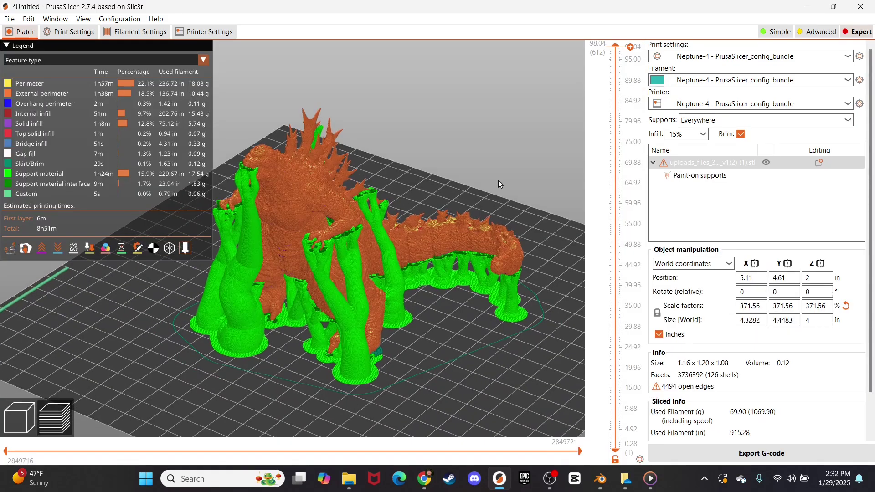
drag(499, 180, 429, 170)
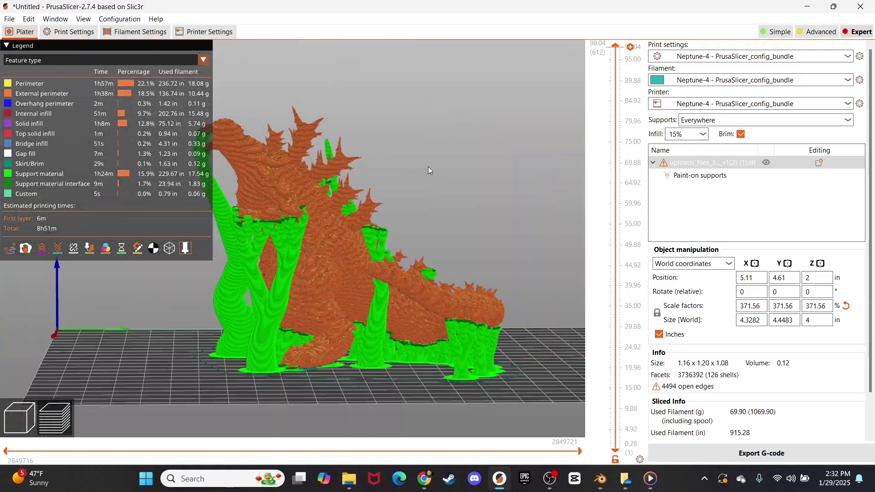
drag(363, 166, 452, 176)
scroll(453, 180, down, 3)
drag(464, 208, 427, 148)
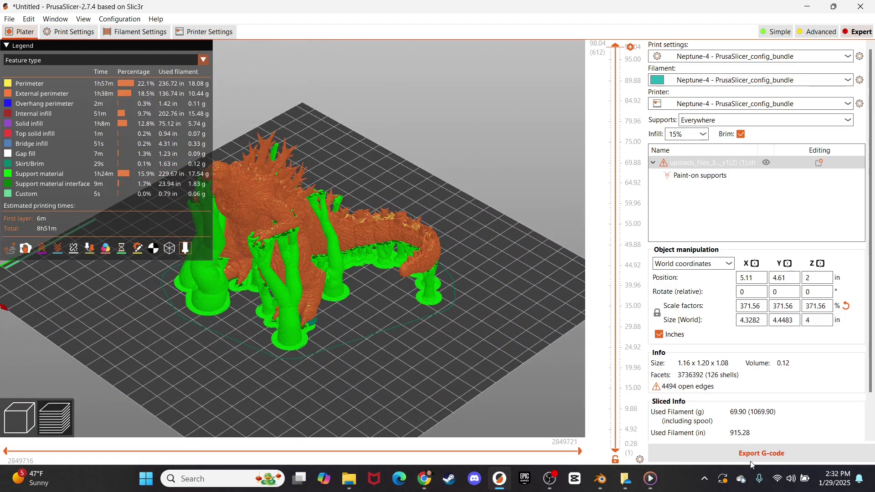
- Export the G-code as 'Blender minus one' to the NETAC (E:) drive
key(ctrl+g)
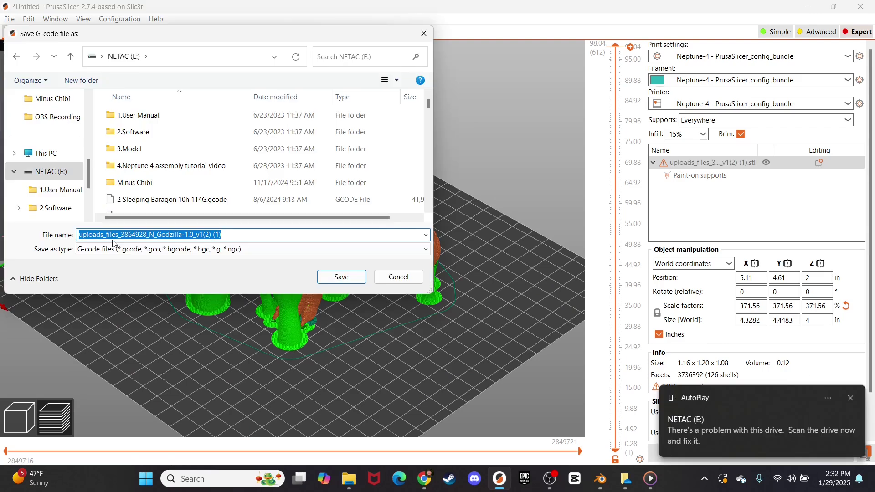
text(Blender minus one)
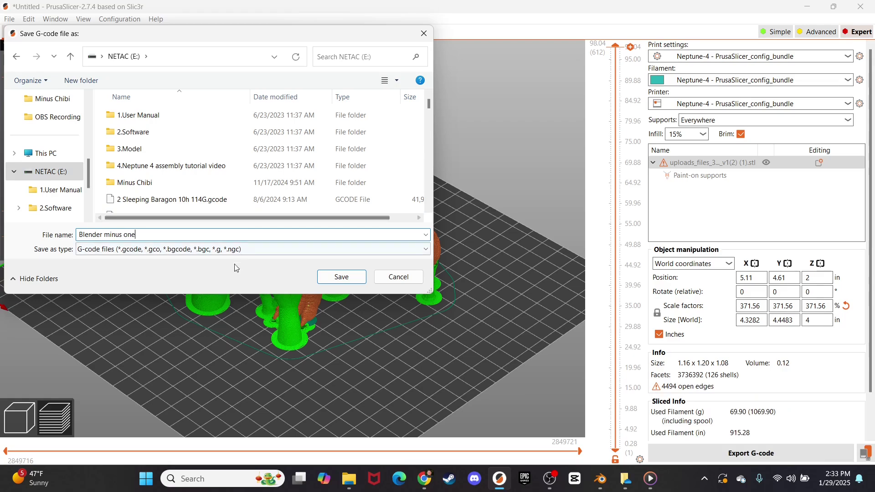
click(336, 276)
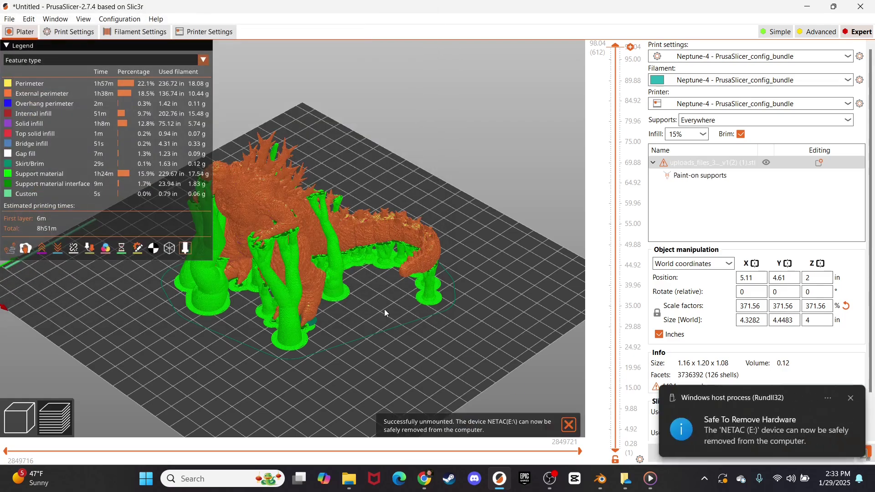